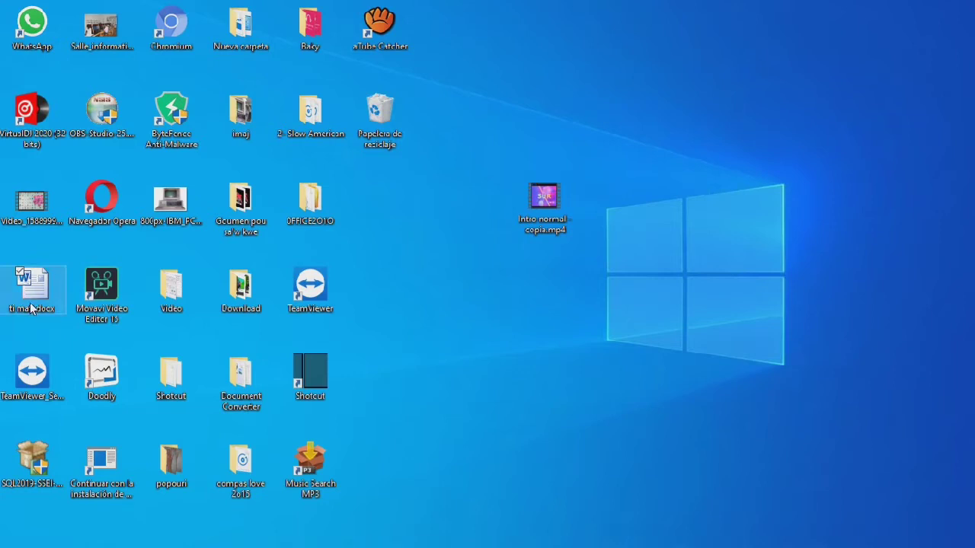
Open ti mafi.docx from the desktop and dismiss the Office activation wizard
double_click(32, 308)
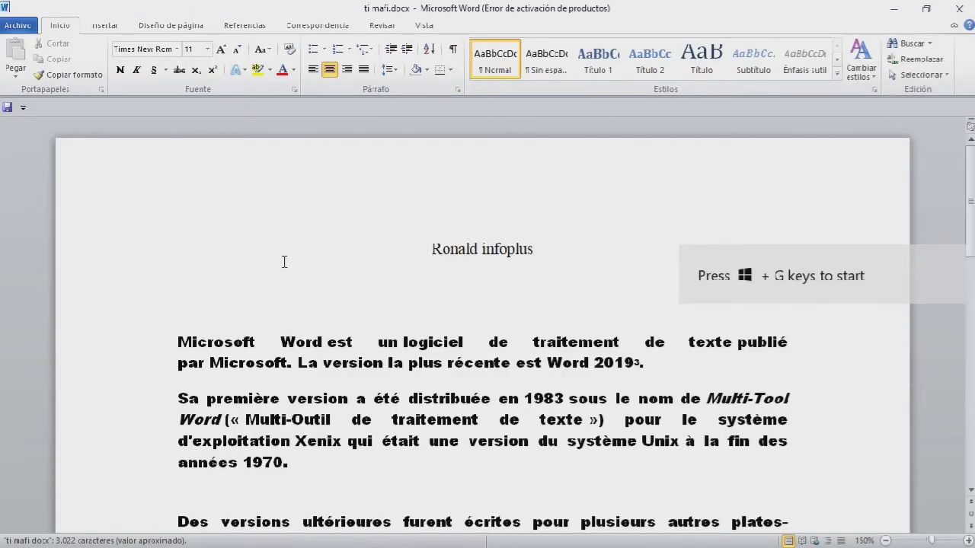
scroll(284, 261, down, 1)
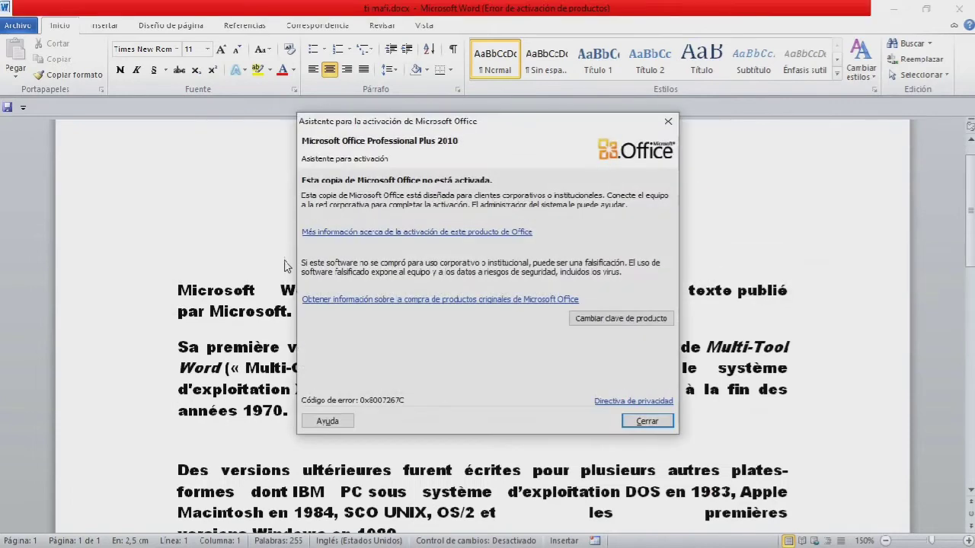
click(638, 423)
scroll(640, 266, down, 1)
scroll(642, 273, down, 1)
scroll(641, 272, up, 1)
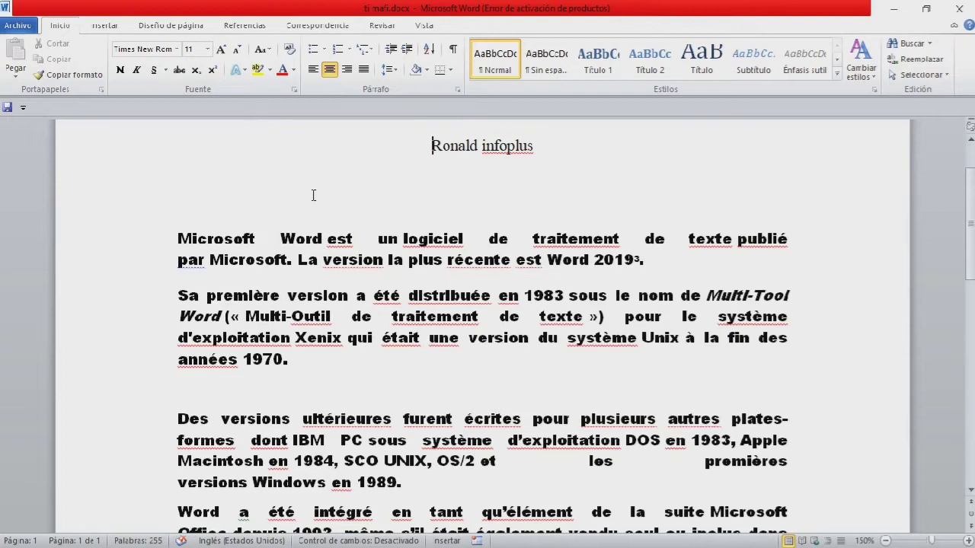
Choose a box (Cuadro) page border for the whole document with a double-line style, thick outside and thin inside
click(166, 27)
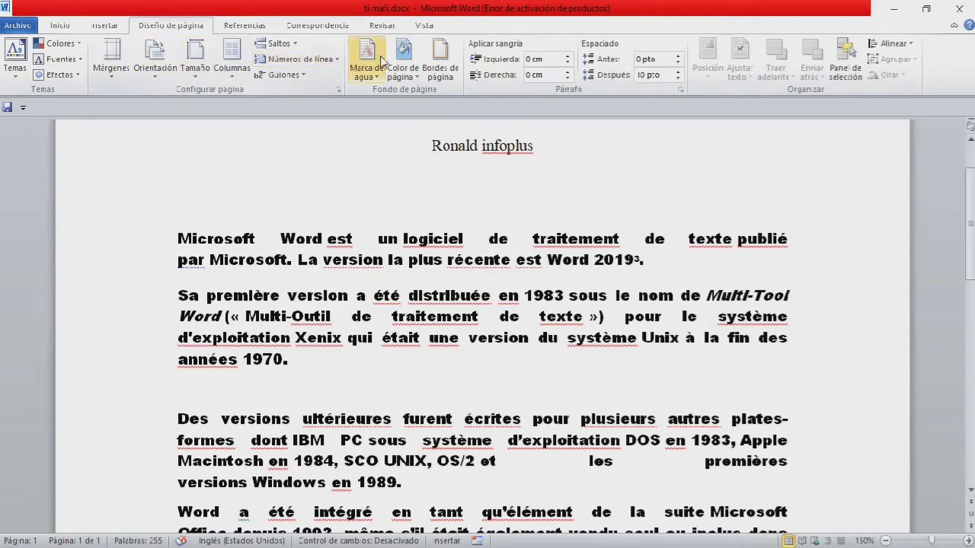
click(438, 68)
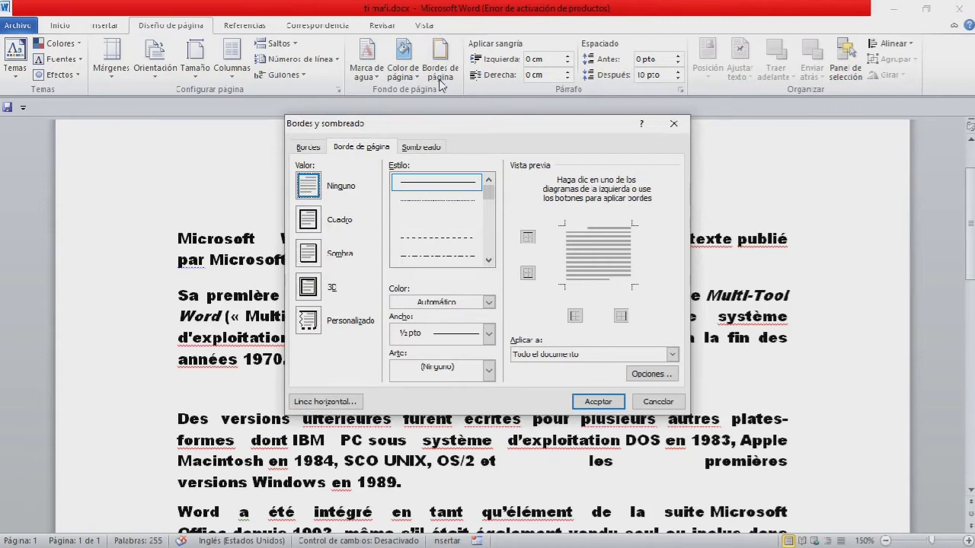
click(449, 203)
click(450, 221)
click(488, 262)
click(488, 262)
click(488, 262)
click(488, 262)
click(488, 262)
click(488, 262)
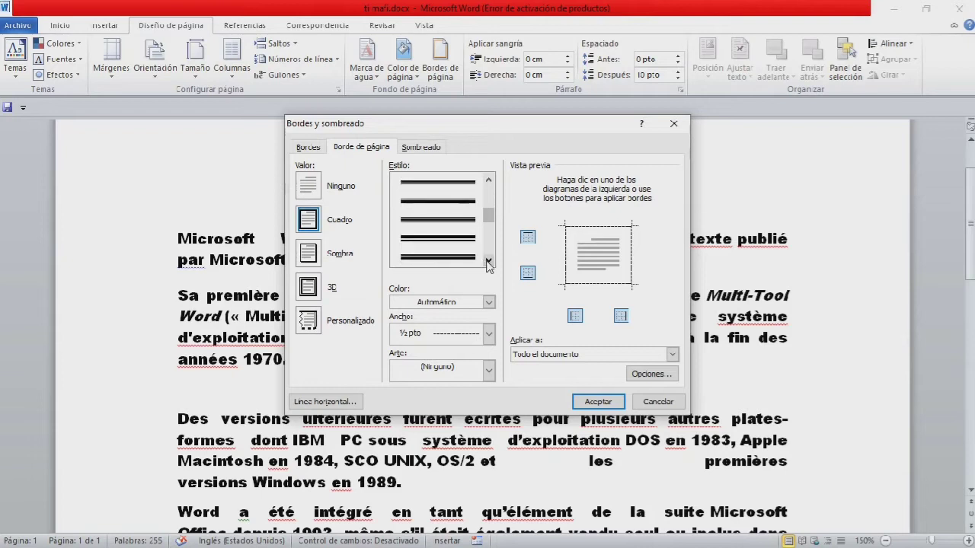
click(440, 254)
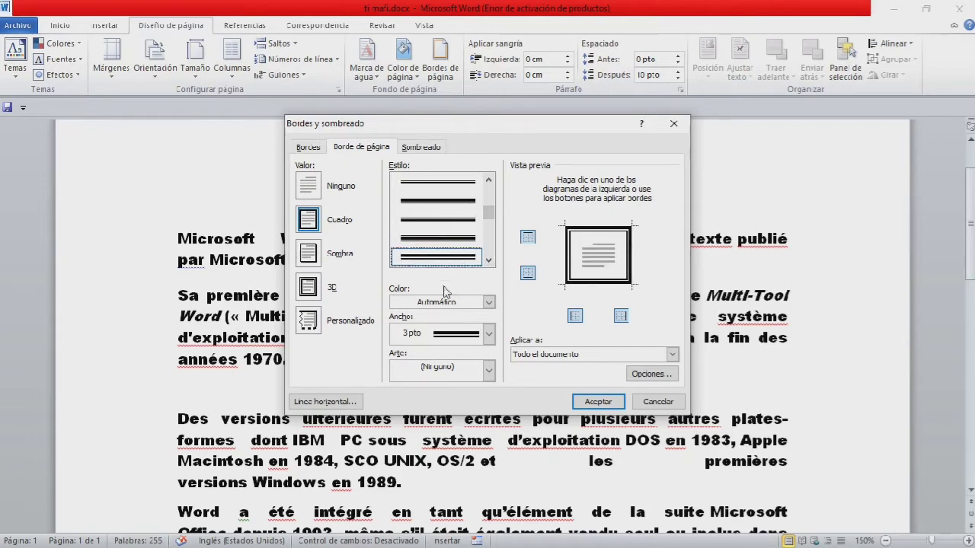
Set the double-line page border's width to 3 pt and apply it to the document
click(488, 333)
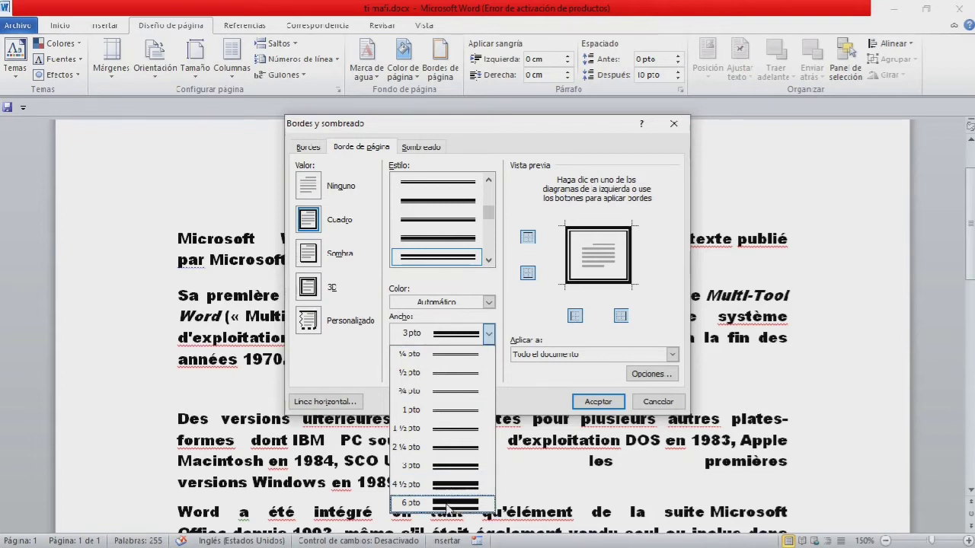
click(444, 466)
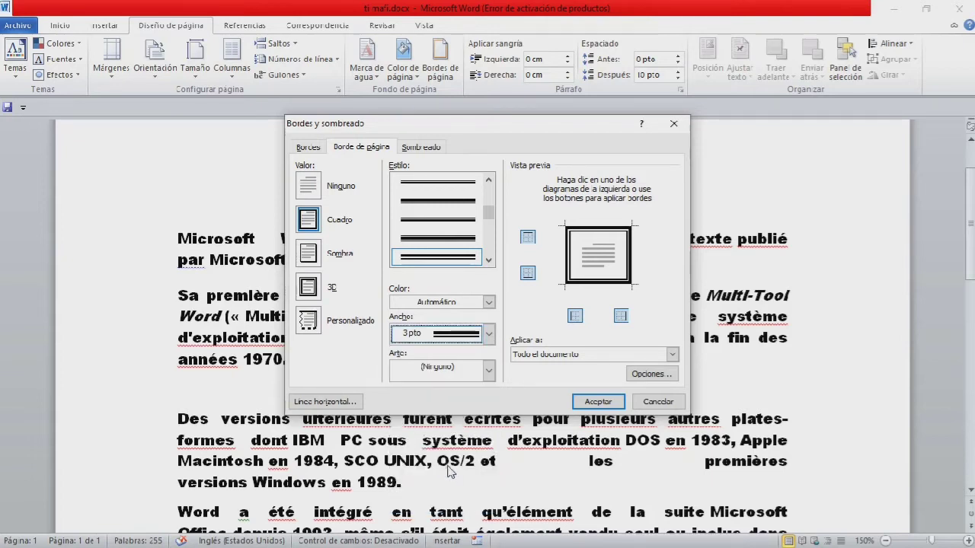
click(599, 403)
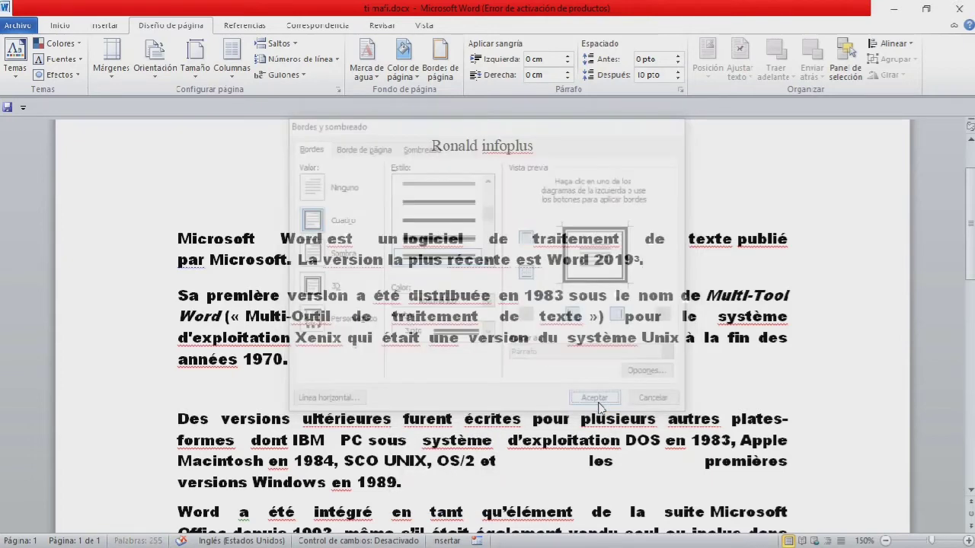
scroll(228, 251, up, 2)
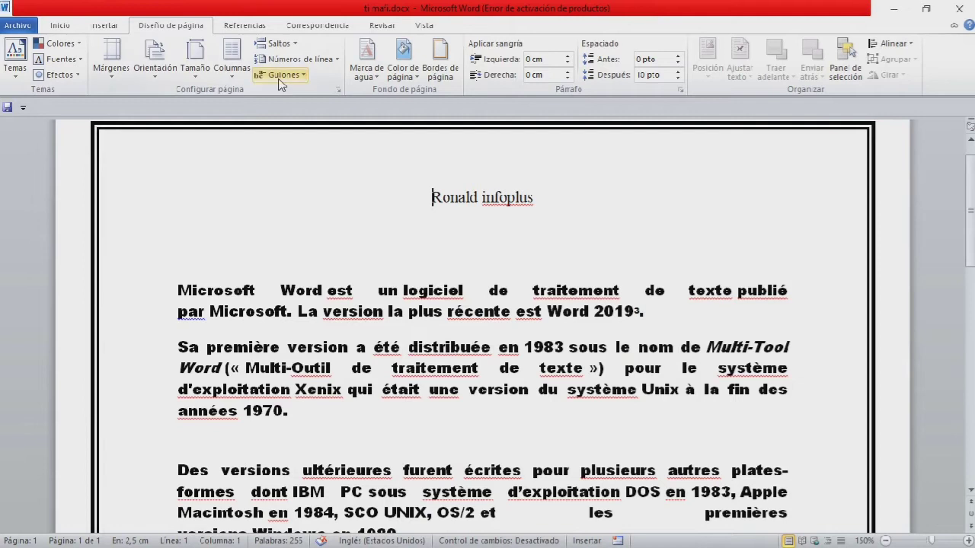
Change the page border to the art design of coloured balloons
click(439, 78)
click(424, 256)
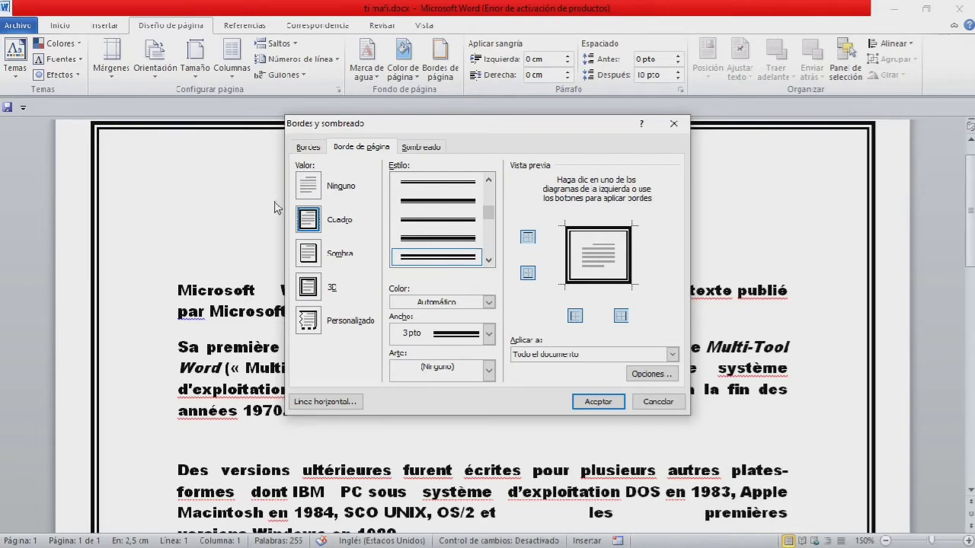
click(489, 371)
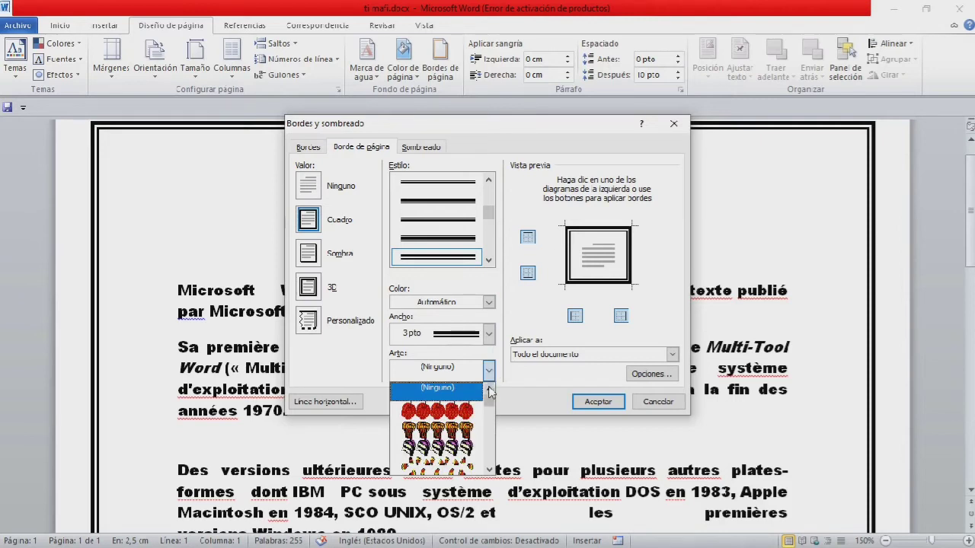
scroll(491, 390, down, 1)
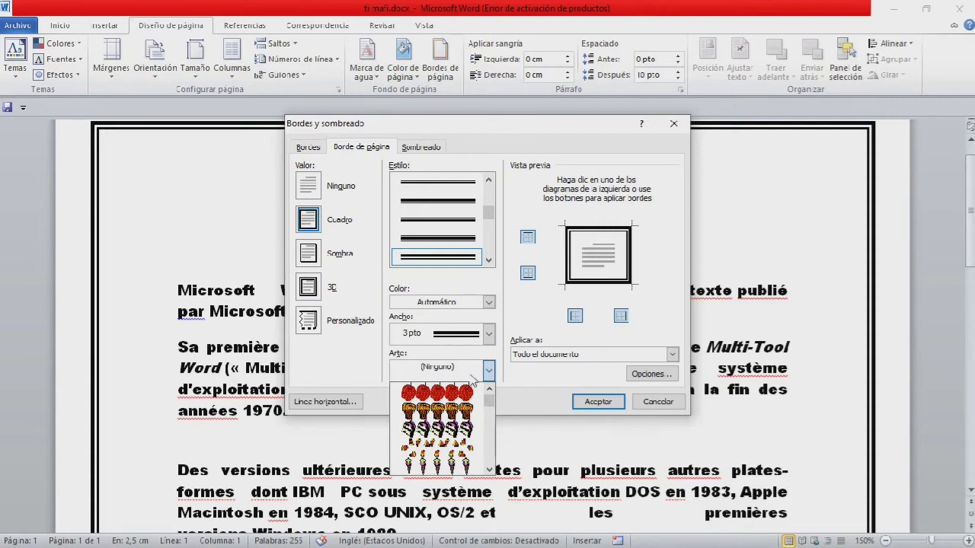
scroll(467, 410, down, 1)
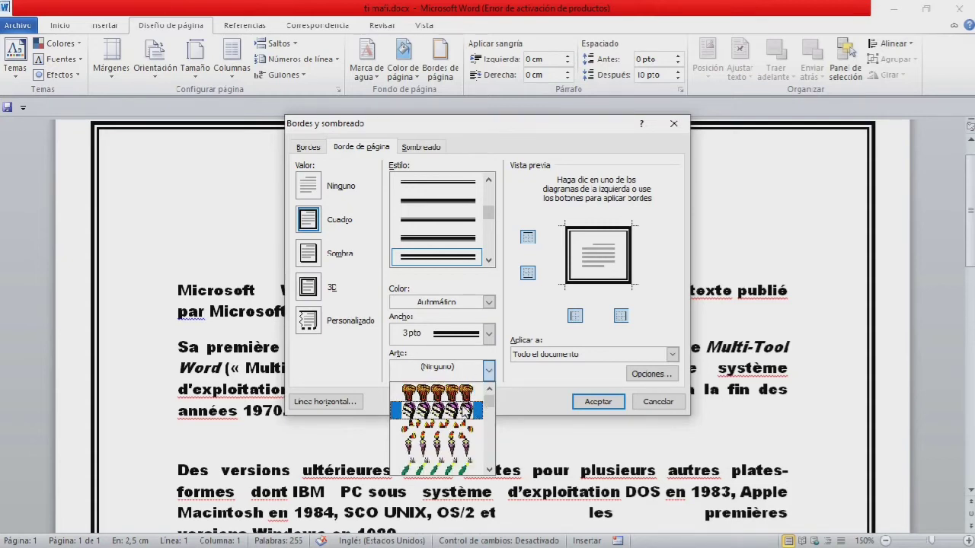
scroll(466, 416, down, 5)
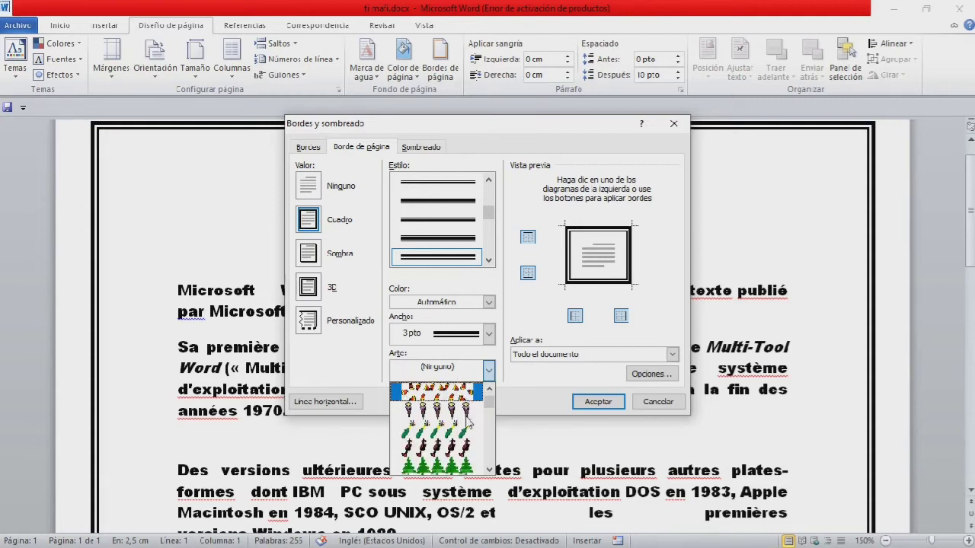
scroll(466, 417, down, 3)
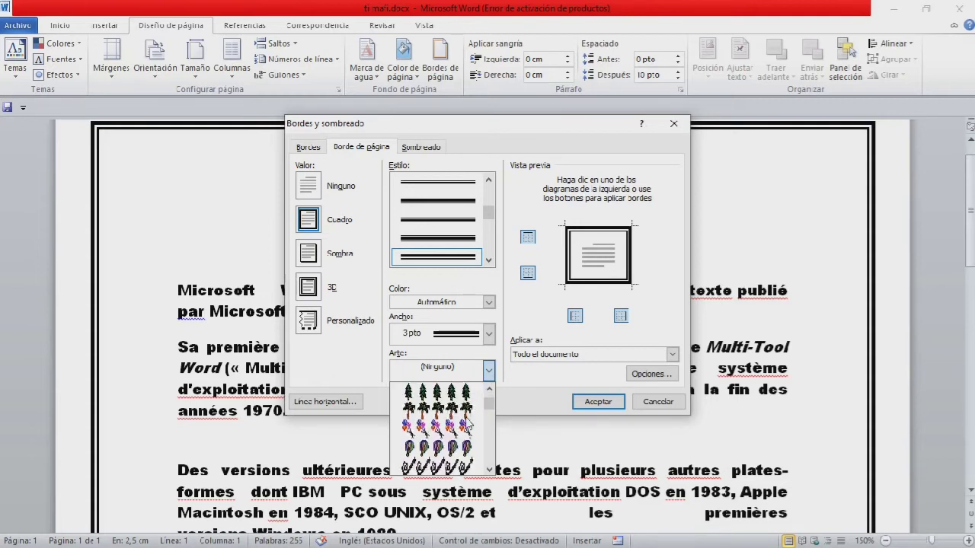
click(466, 411)
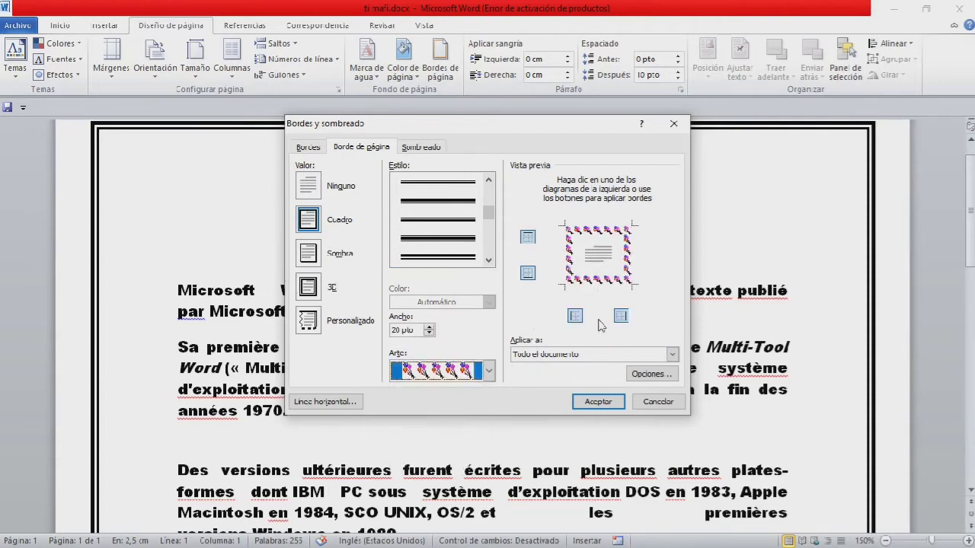
Set the balloon border's width to 31 pt and apply it to the whole document
click(430, 327)
click(430, 326)
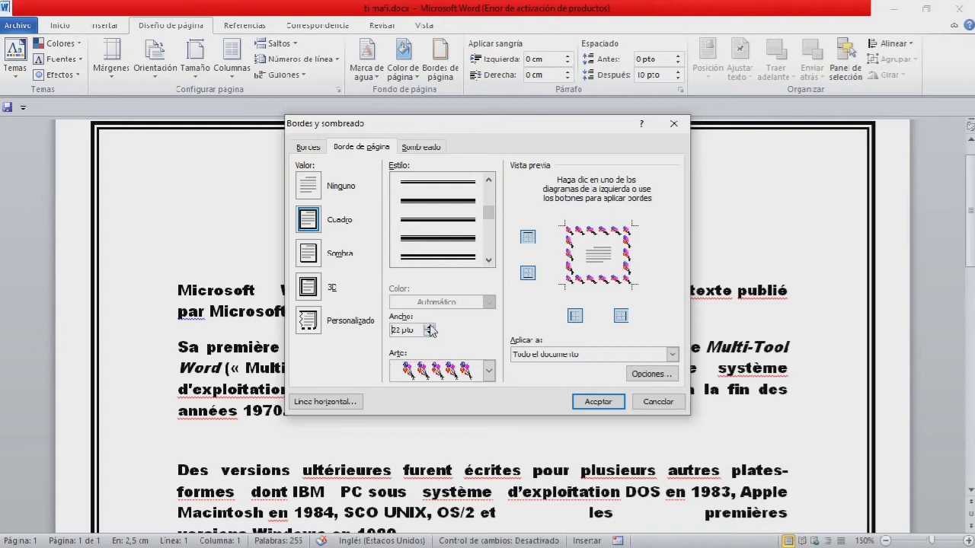
click(430, 327)
click(430, 327)
click(430, 327)
click(429, 327)
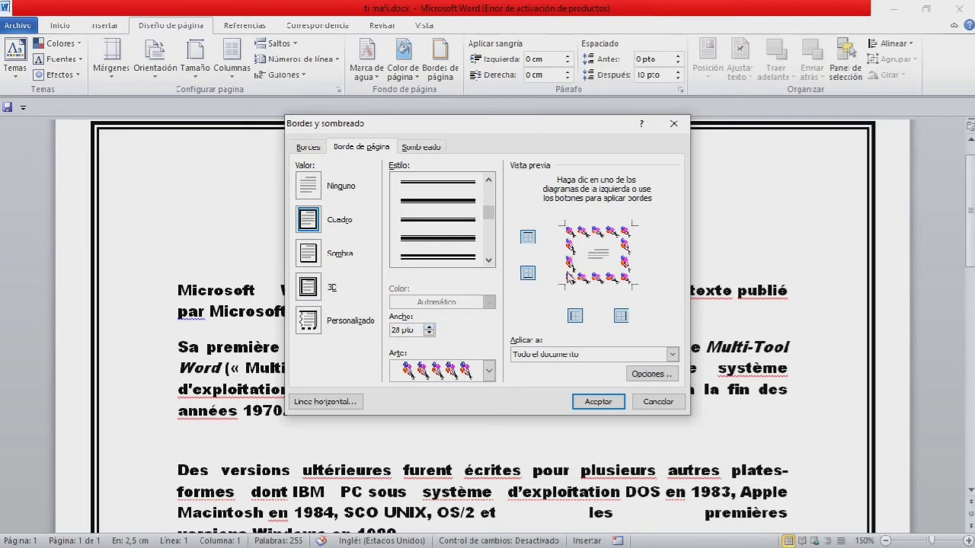
click(429, 327)
click(429, 327)
click(430, 327)
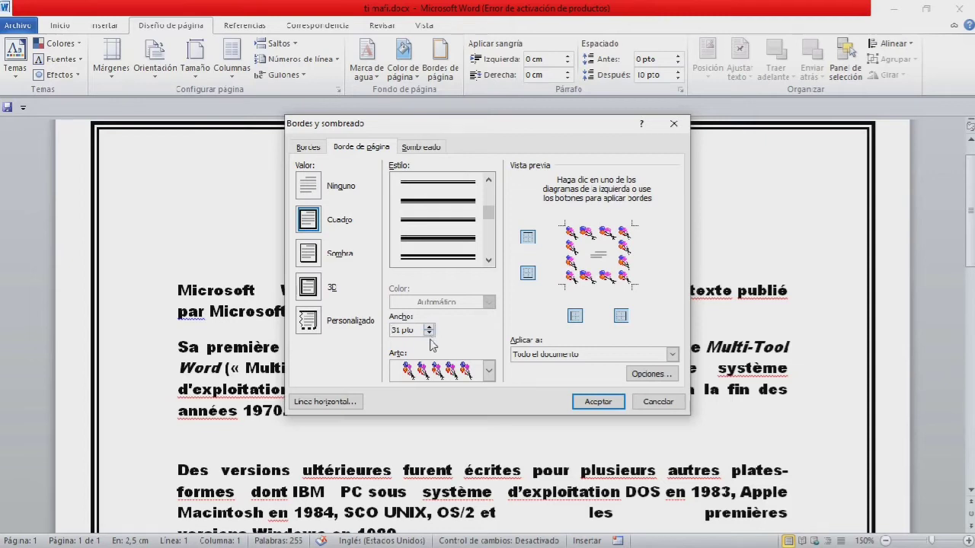
click(599, 402)
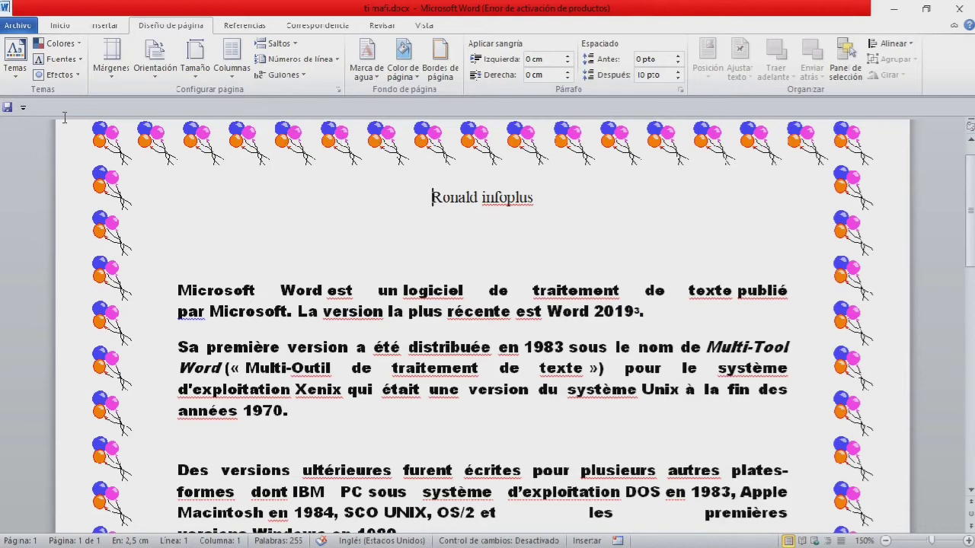
Open the document's print preview and examine the balloon border around the page at enlarged zoom, from the title down to the signature
click(20, 28)
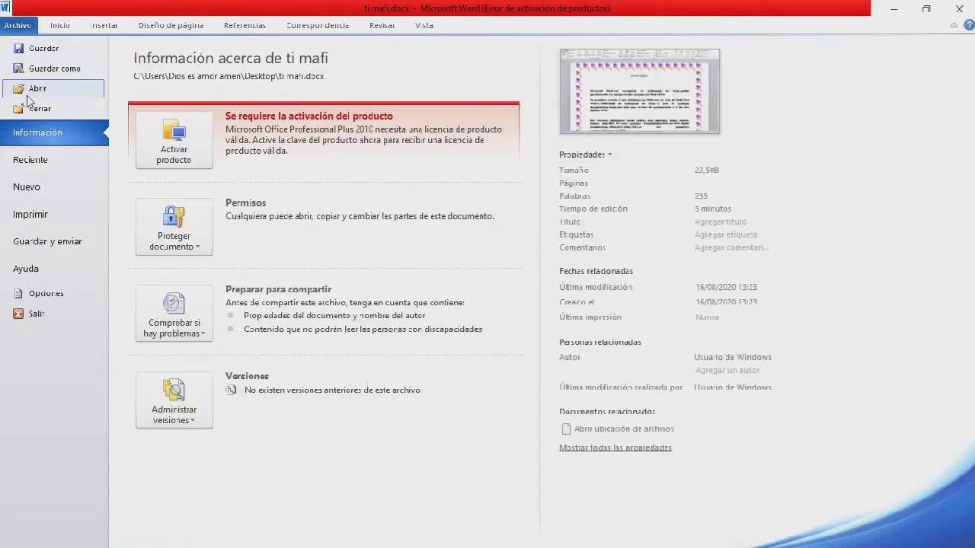
click(37, 217)
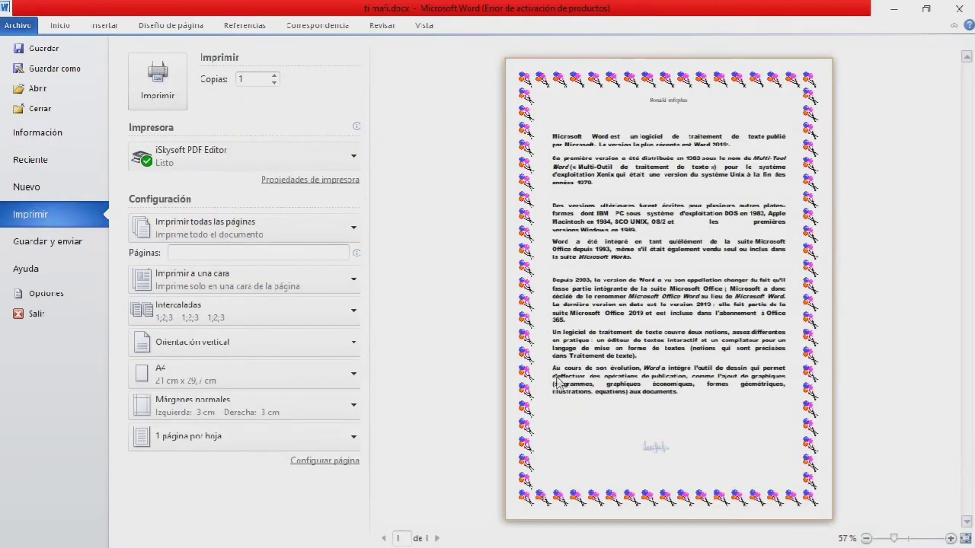
click(951, 539)
click(950, 539)
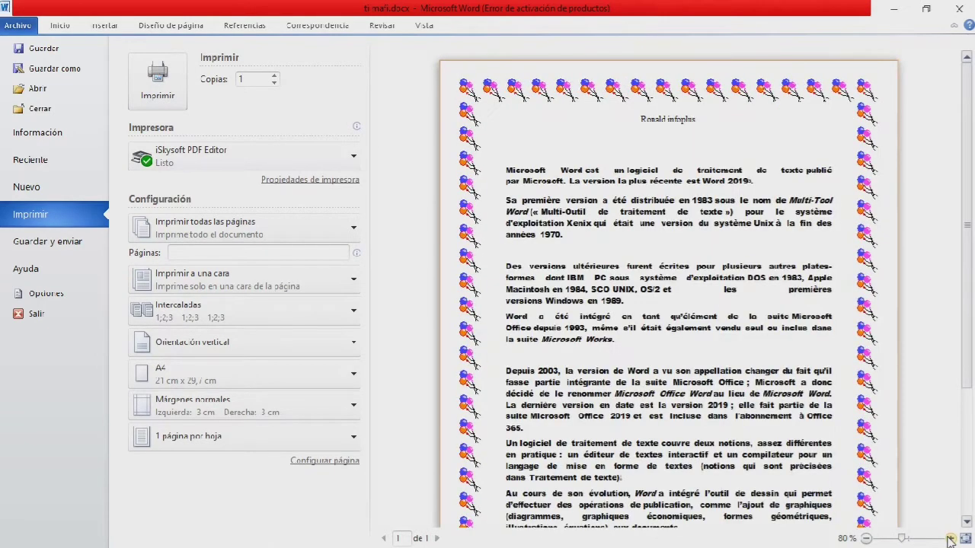
click(951, 540)
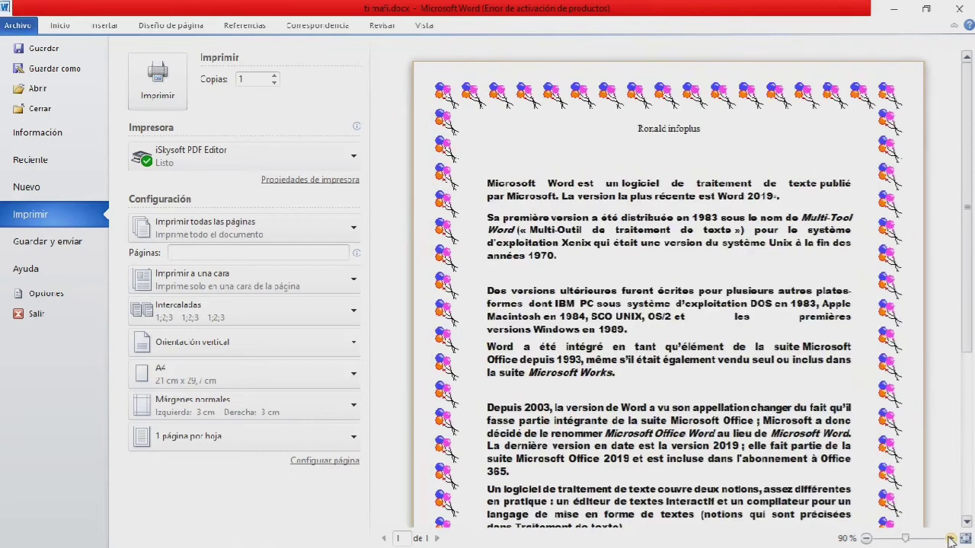
click(951, 539)
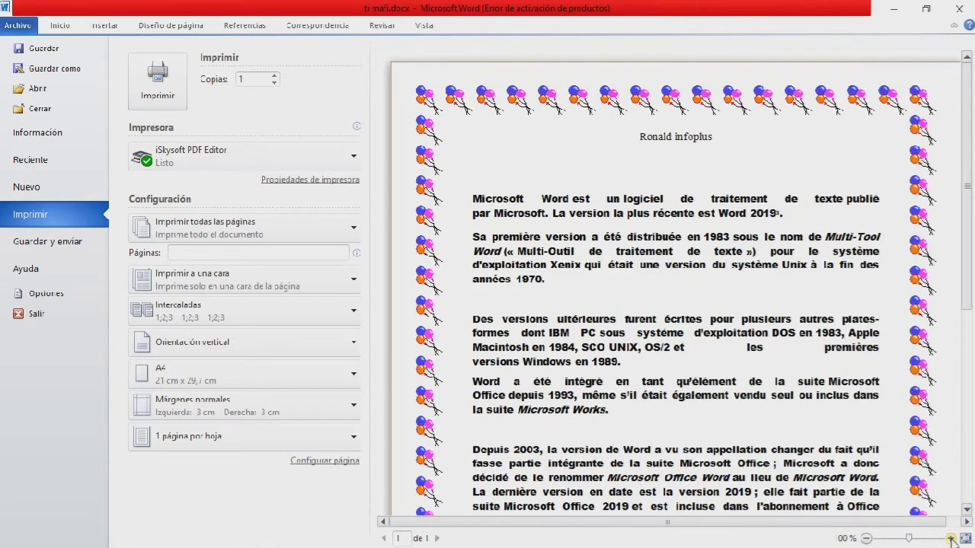
click(950, 540)
scroll(924, 482, down, 1)
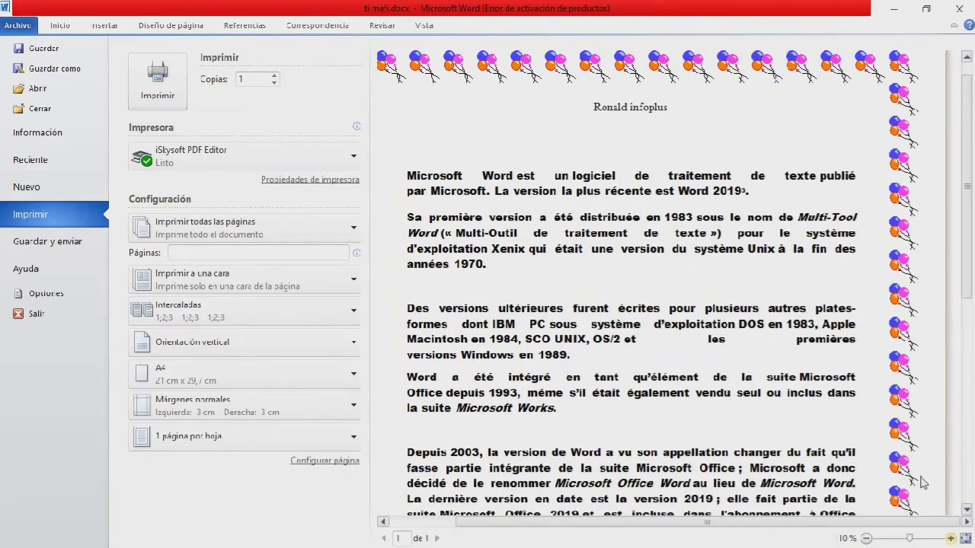
click(865, 538)
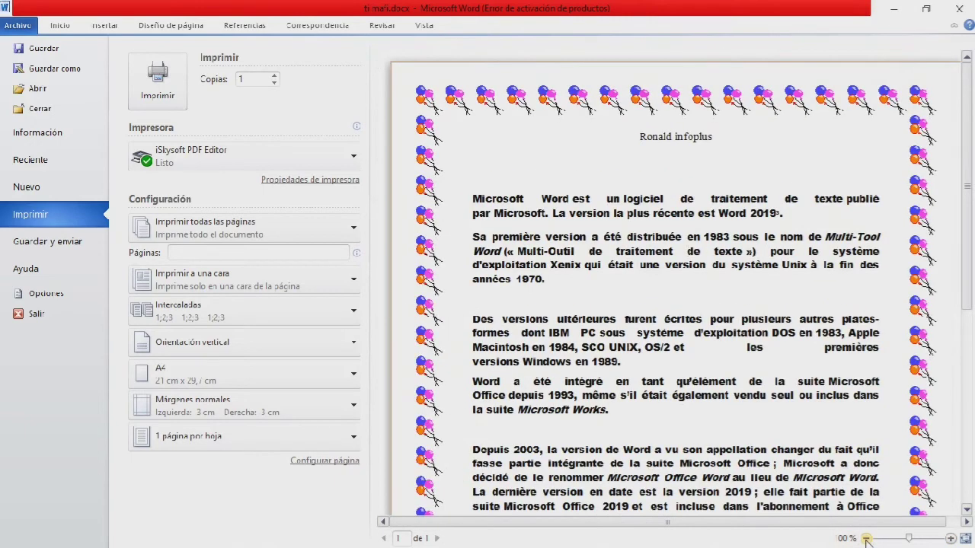
scroll(856, 478, down, 5)
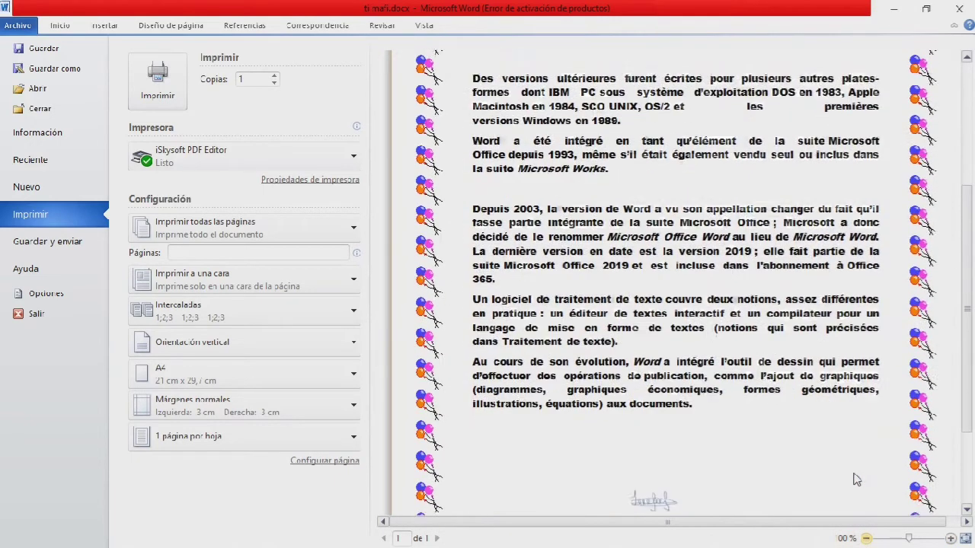
scroll(856, 479, down, 1)
scroll(857, 478, up, 10)
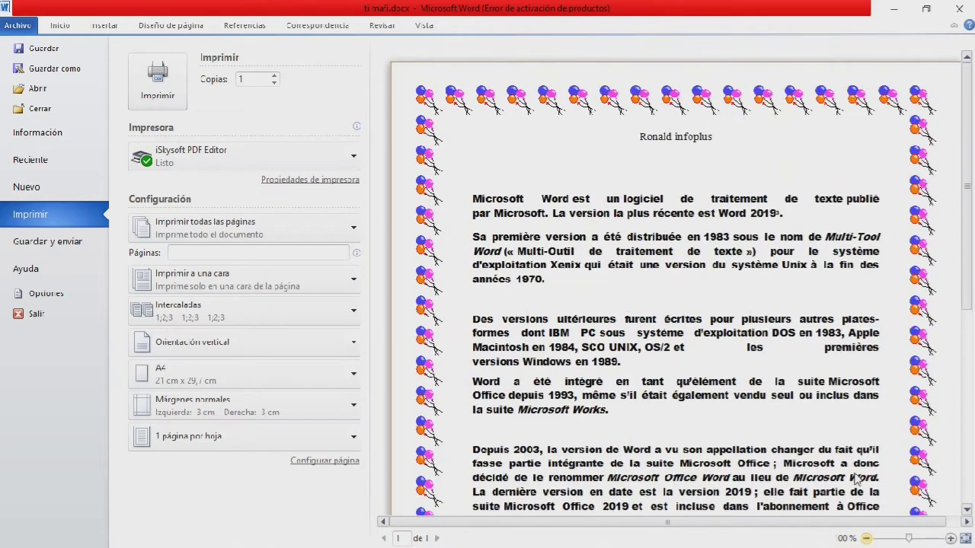
scroll(849, 461, down, 3)
scroll(849, 461, down, 1)
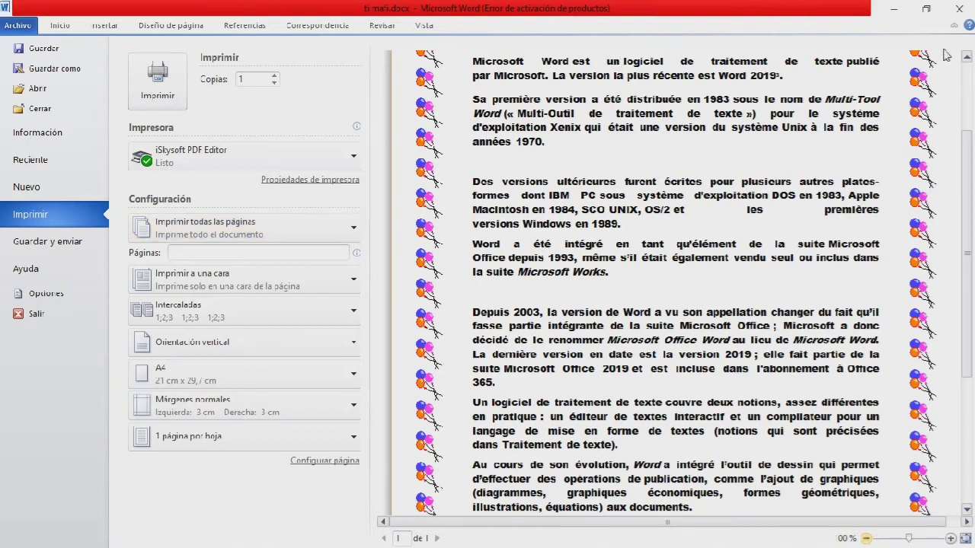
Minimize the document window and switch to the aTube Catcher screen recorder
click(899, 11)
mouse_move(10, 542)
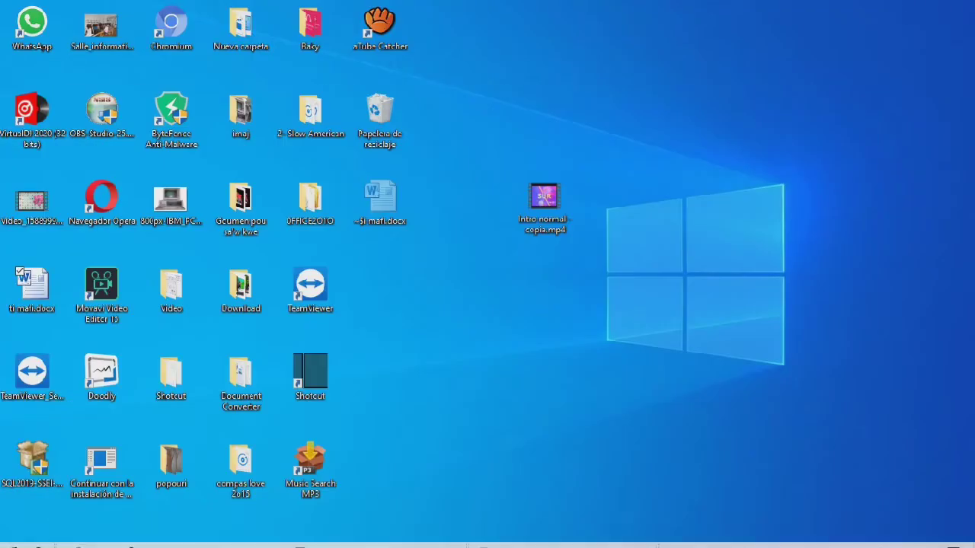
click(11, 539)
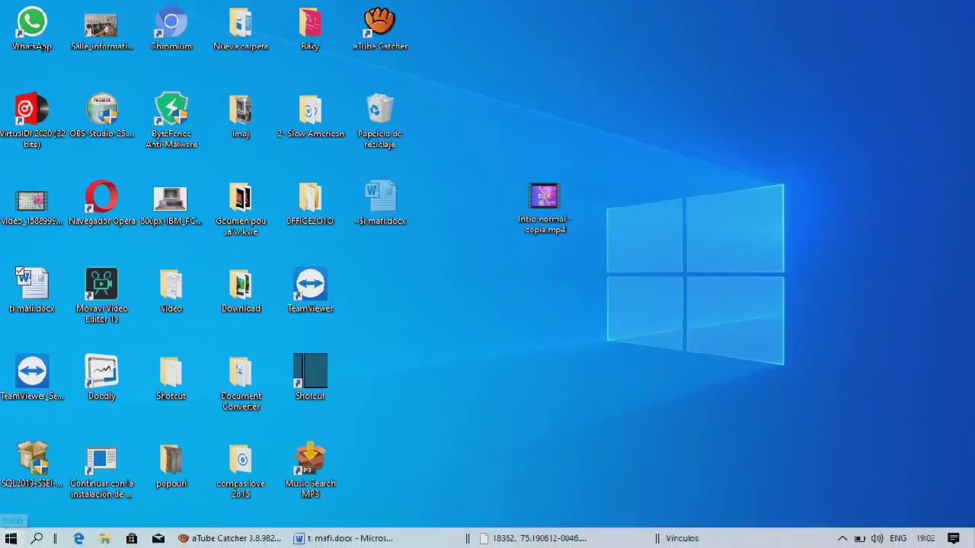
click(210, 542)
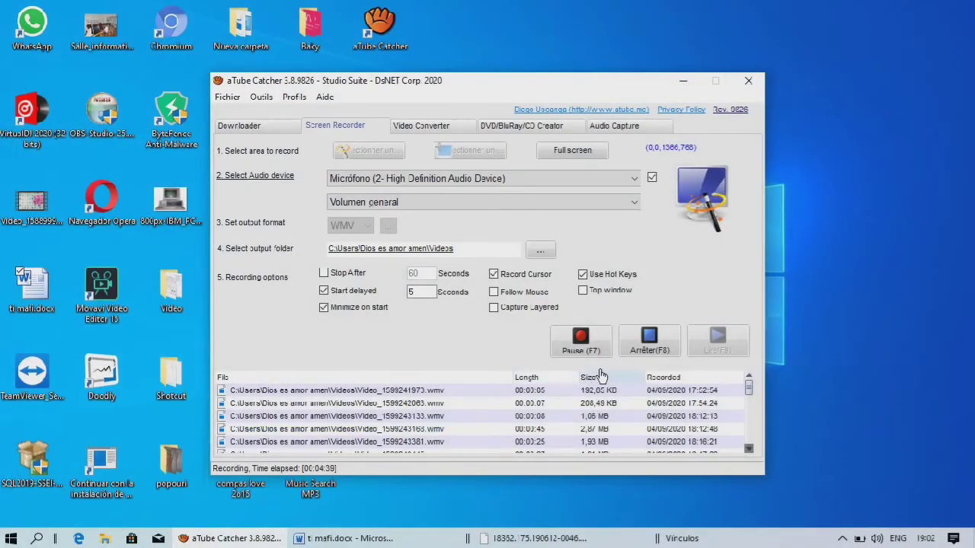
Stop the screen recording in progress
click(647, 344)
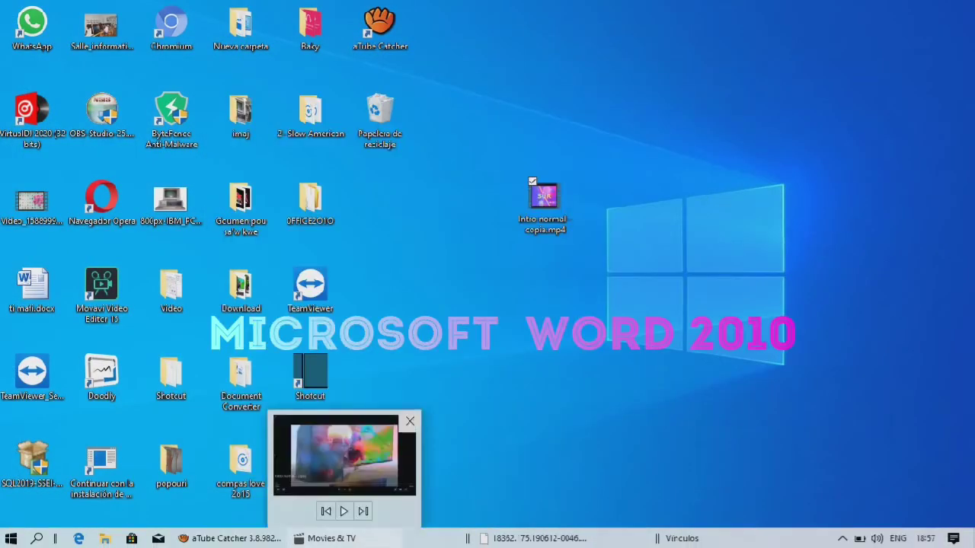
Switch to the Movies & TV player, watch the intro video and close the player
mouse_move(255, 542)
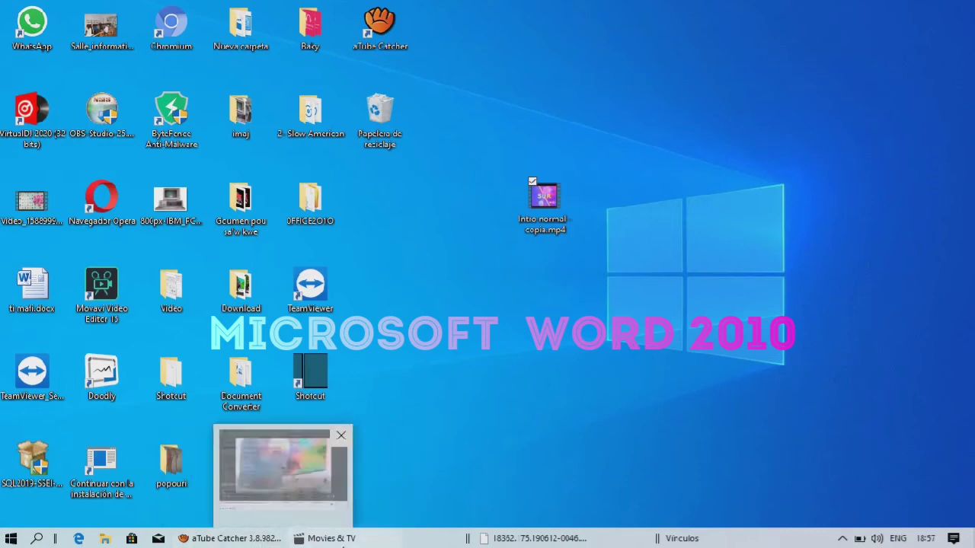
click(327, 538)
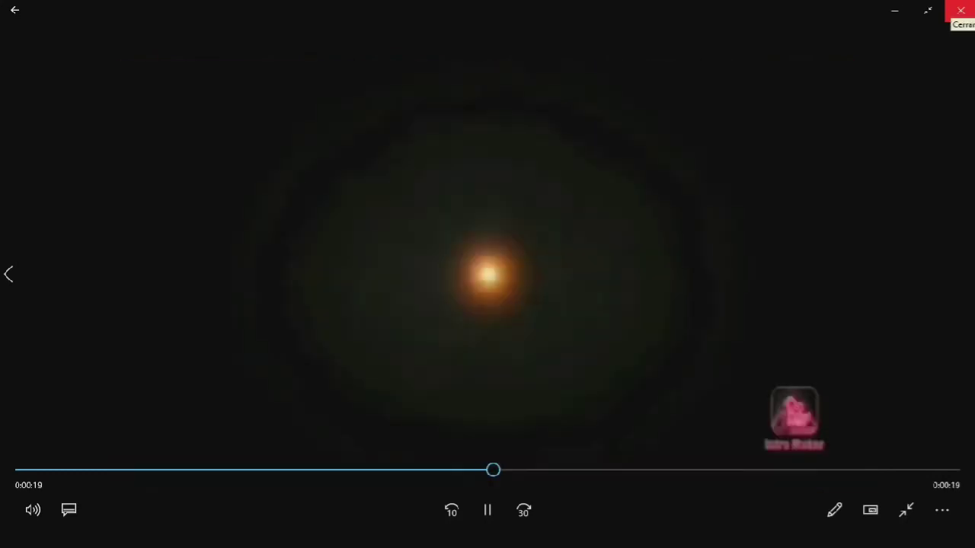
click(960, 10)
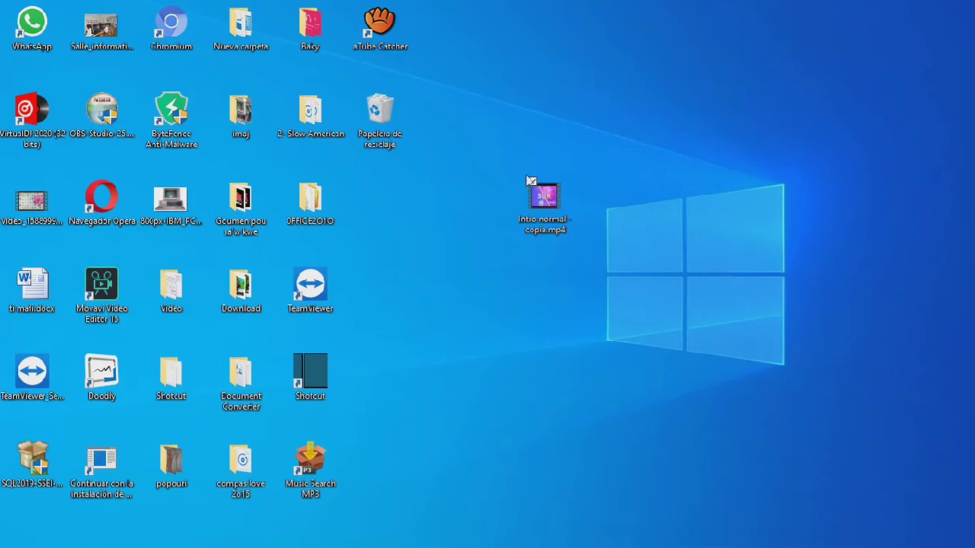
Open the Word document ti mafi.docx from the desktop and dismiss the Office activation wizard
double_click(32, 308)
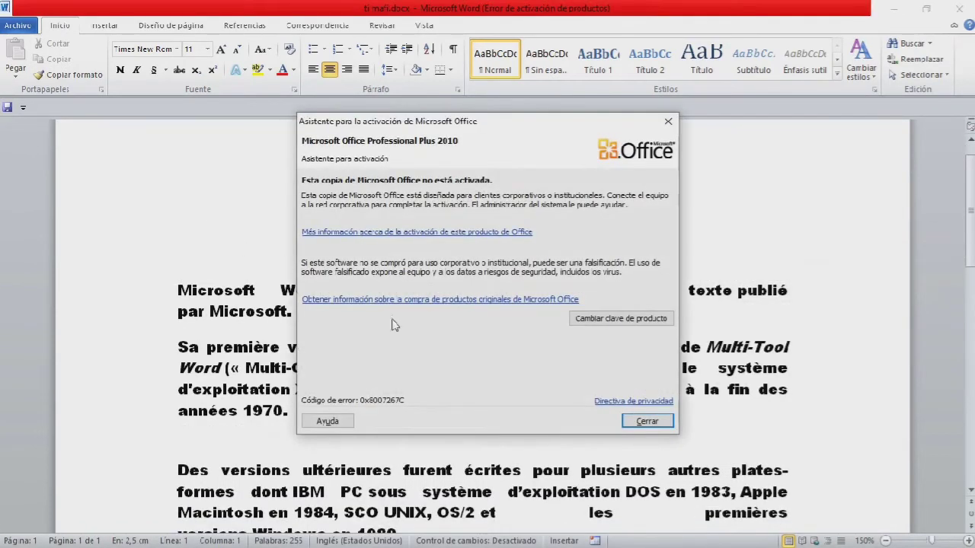
click(640, 424)
scroll(642, 276, down, 2)
scroll(643, 268, up, 1)
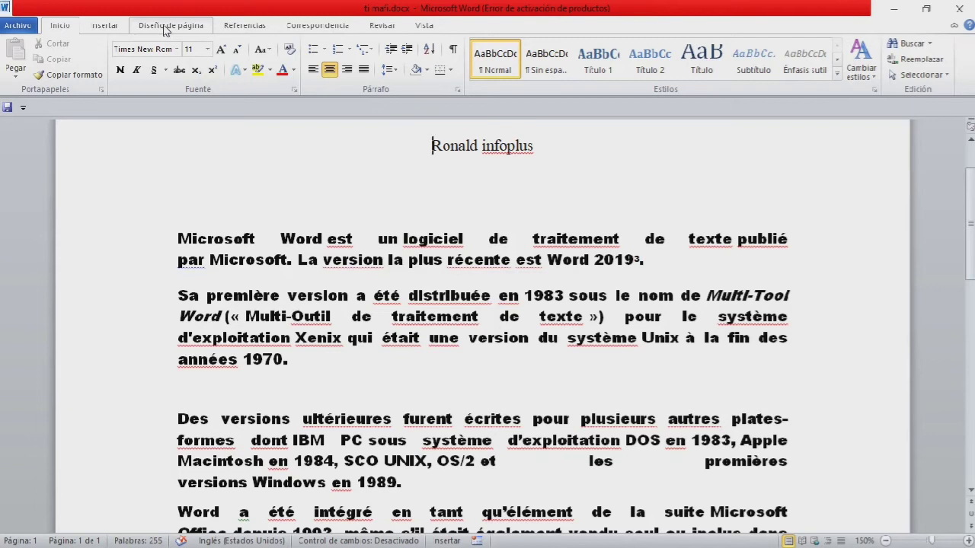
Open the page border settings and choose the double line style with a thick outer and thin inner line
click(169, 27)
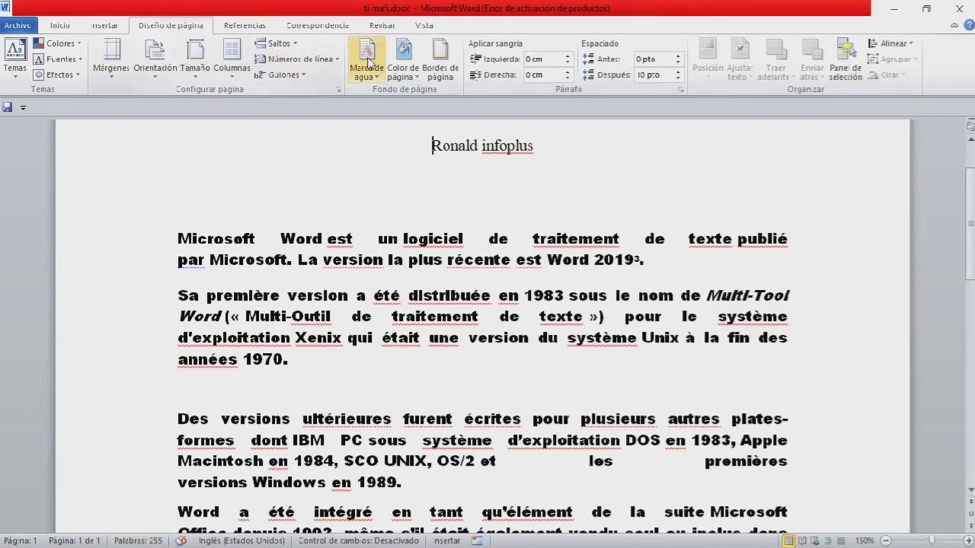
click(437, 71)
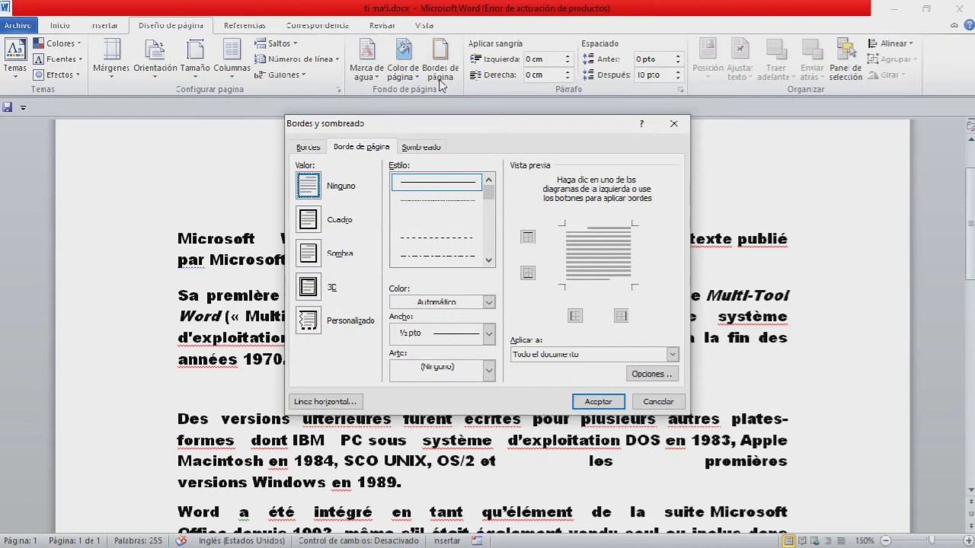
click(450, 201)
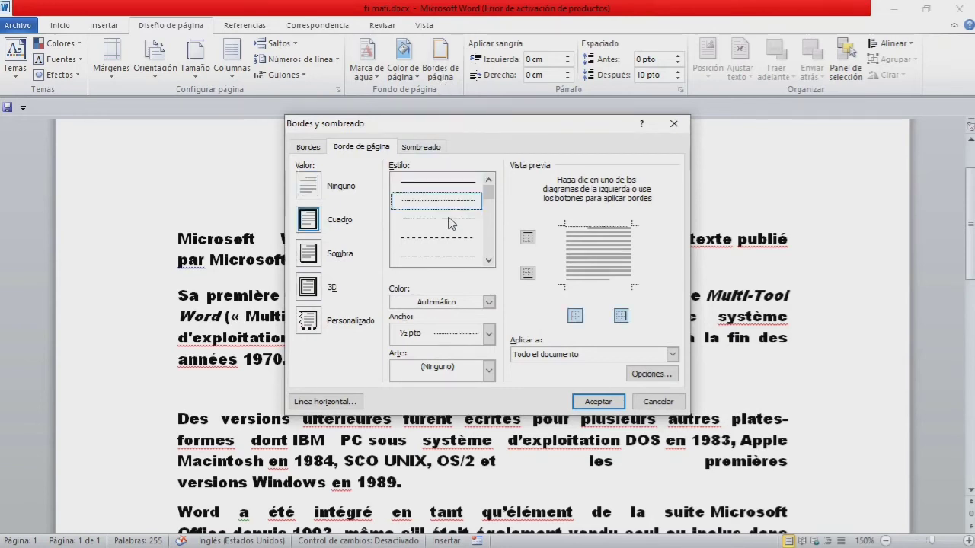
click(450, 221)
click(488, 262)
click(488, 262)
click(488, 262)
click(488, 262)
click(488, 262)
click(488, 262)
click(488, 262)
click(488, 262)
click(440, 239)
click(448, 257)
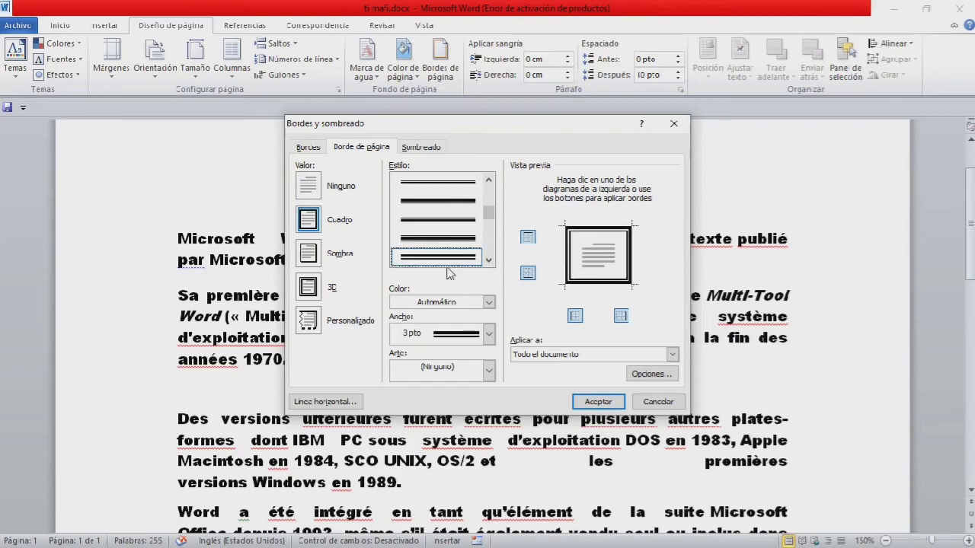
Set the double-line page border's width to 3 pt and apply it to the whole document
click(489, 333)
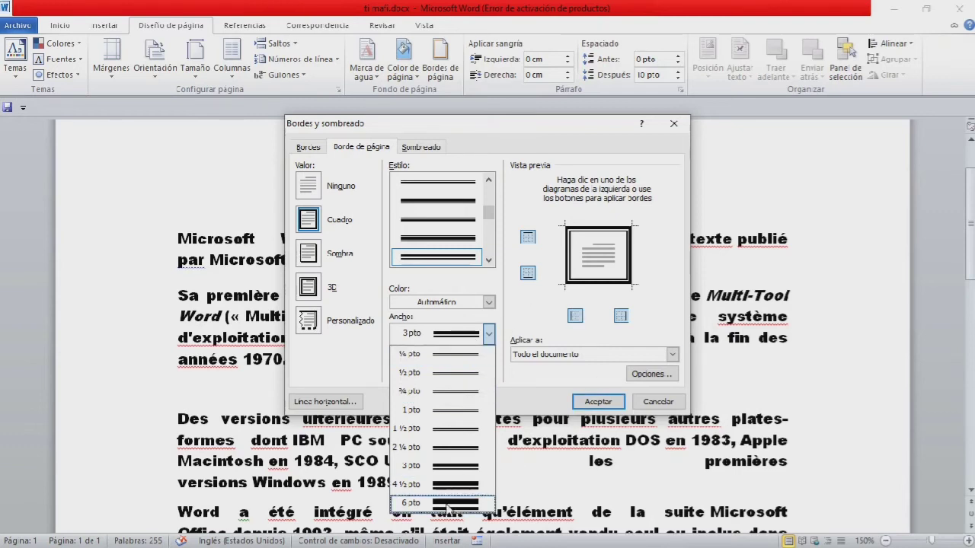
click(445, 474)
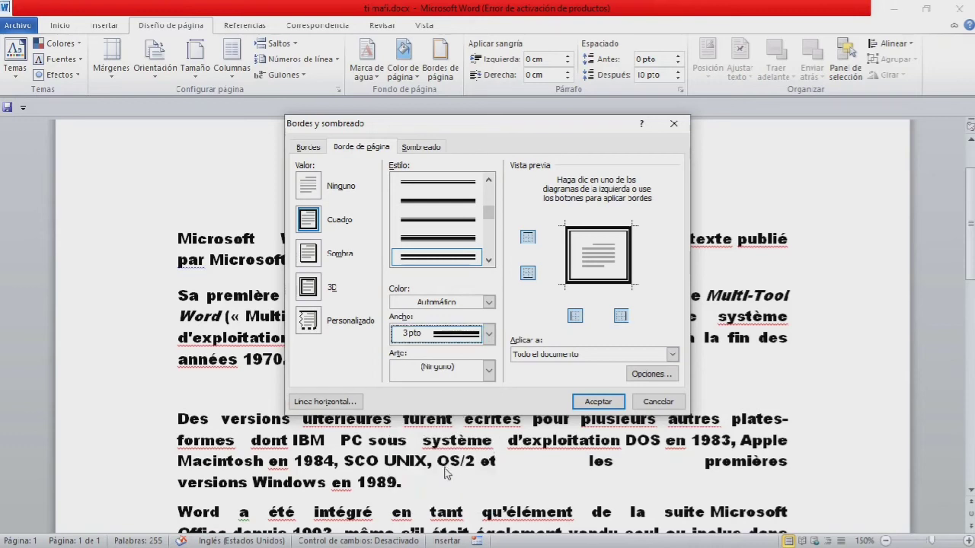
click(599, 404)
scroll(225, 252, up, 1)
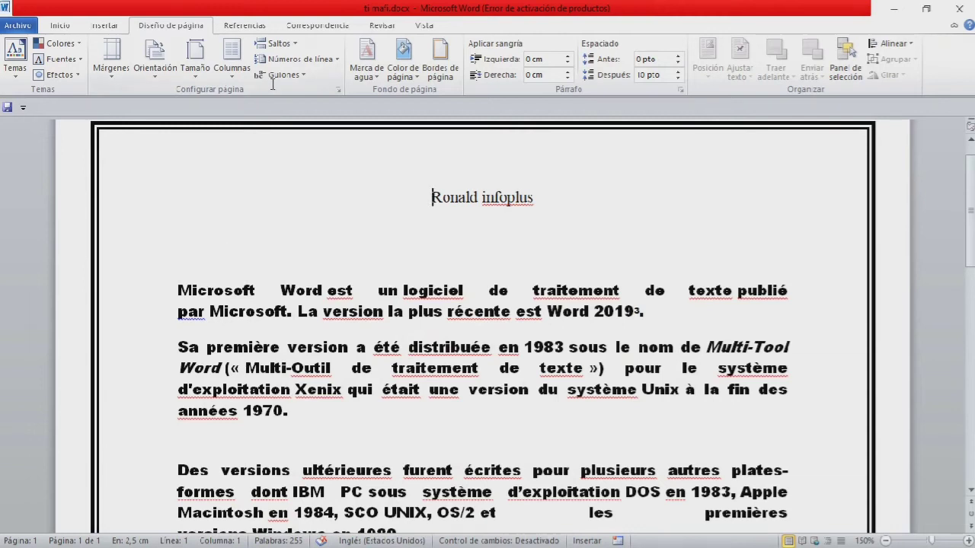
Reopen the page border settings and replace the line border with the coloured balloons art design
click(438, 79)
click(439, 79)
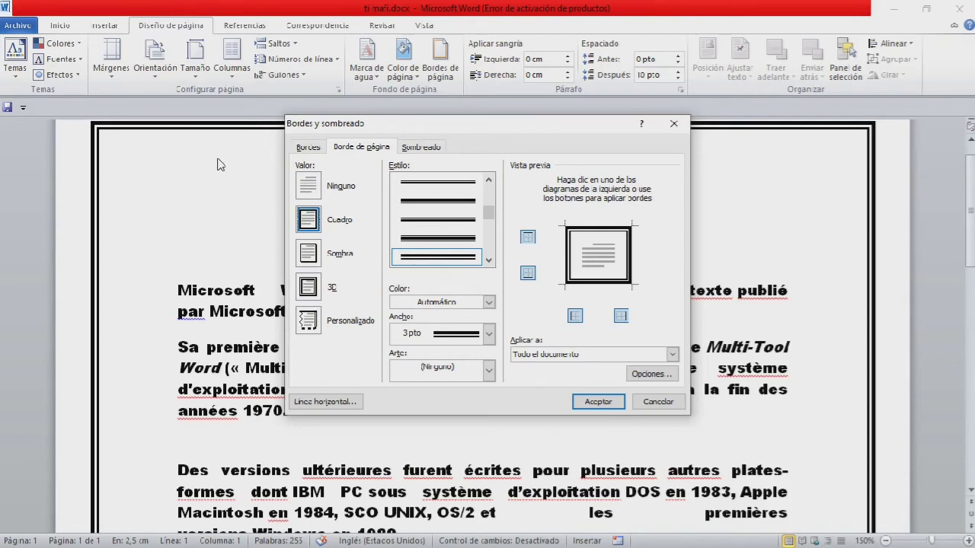
click(490, 371)
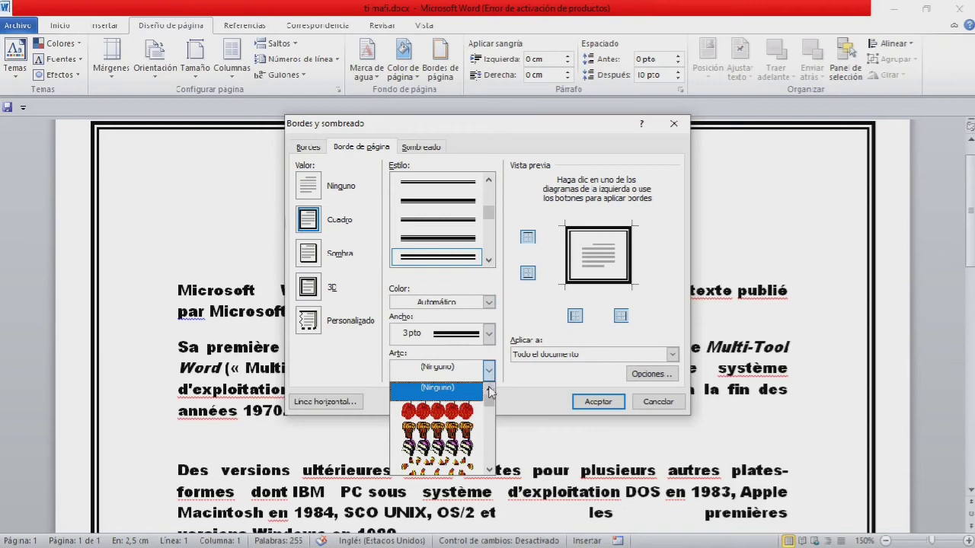
scroll(490, 389, down, 1)
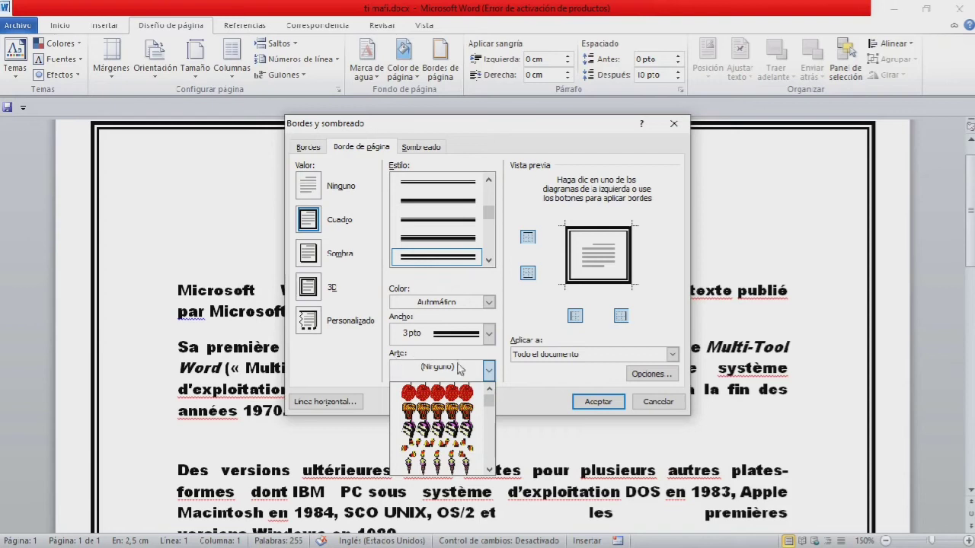
scroll(465, 411, down, 1)
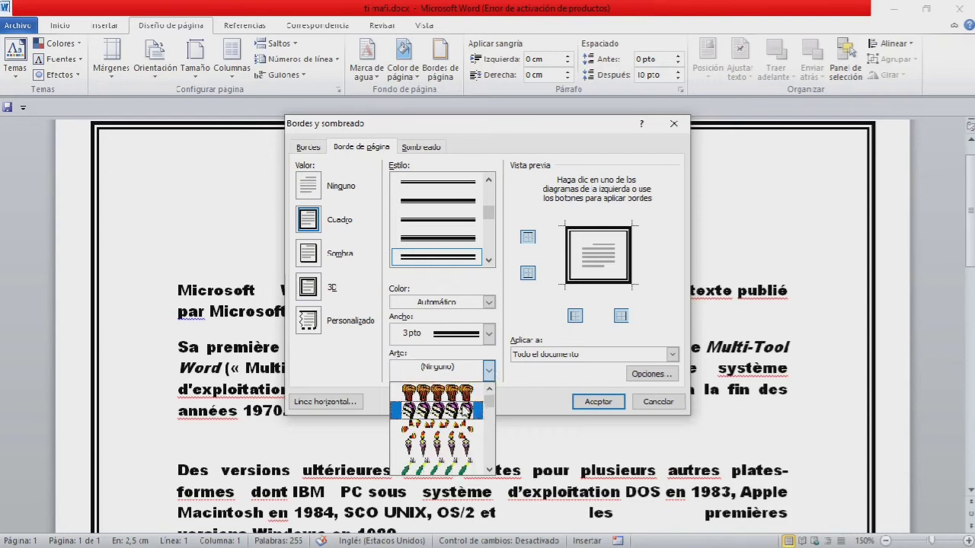
scroll(466, 411, down, 4)
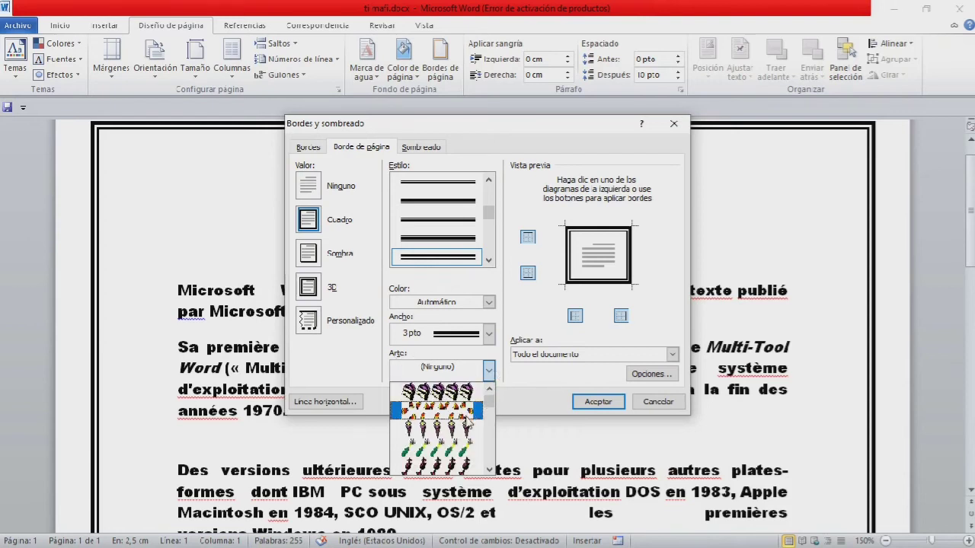
scroll(468, 423, down, 3)
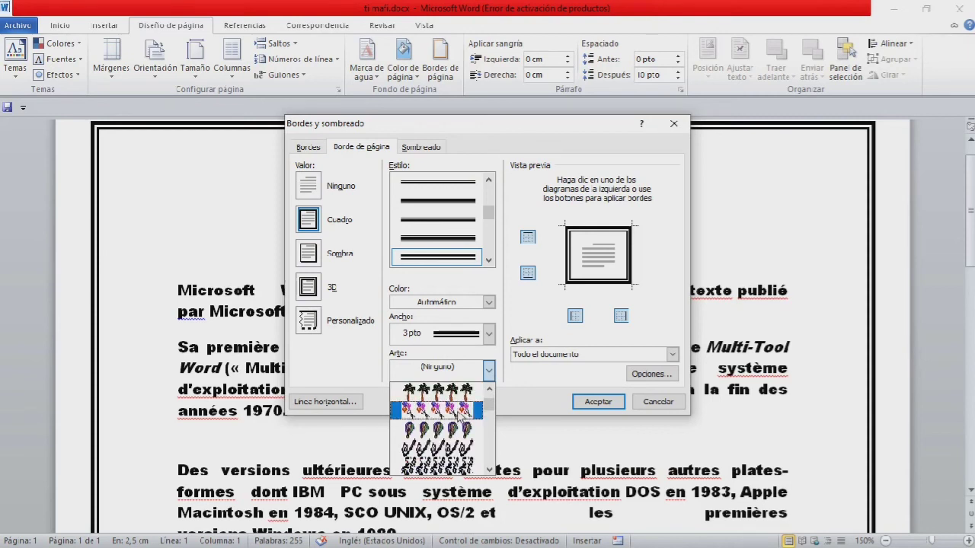
click(463, 414)
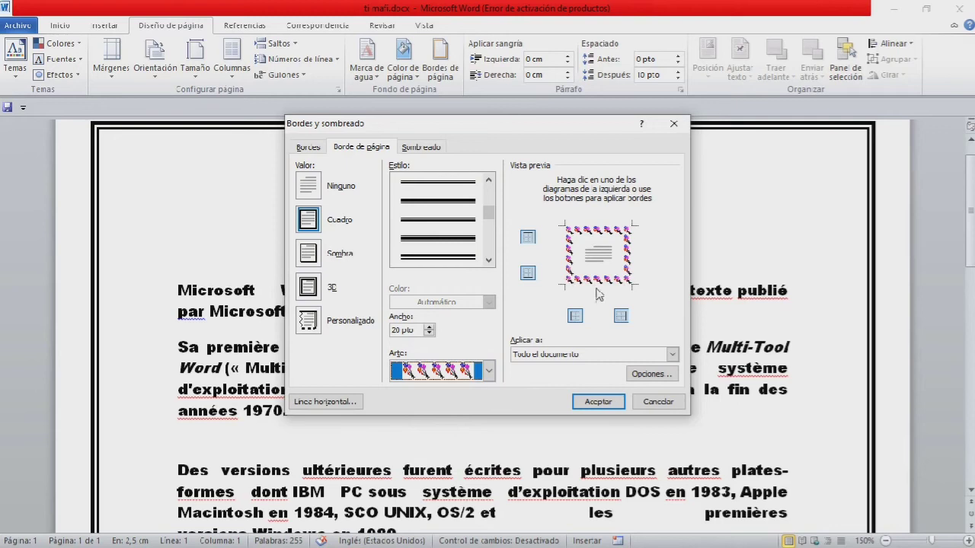
Set the balloon art border's width to 31 pt and apply it to the whole document
click(429, 328)
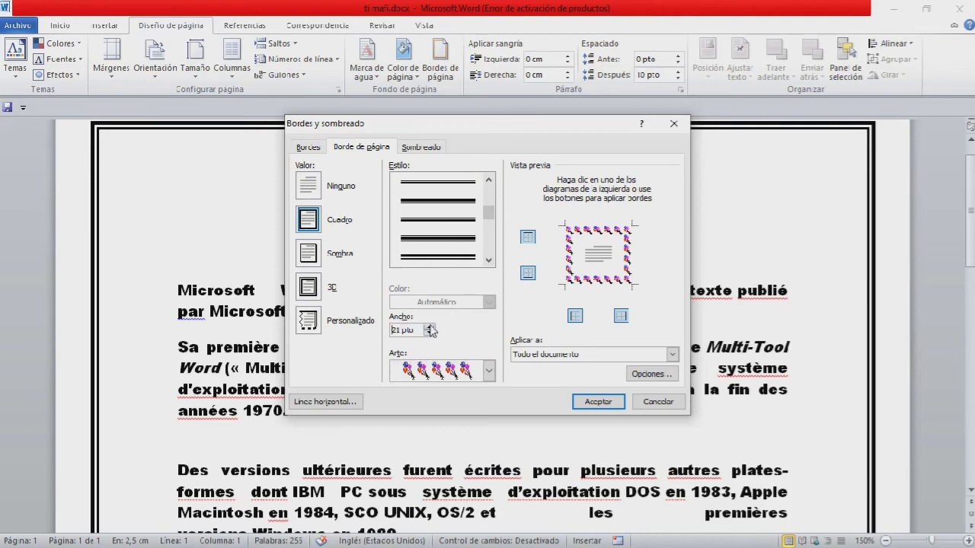
click(429, 328)
click(429, 327)
click(430, 328)
click(430, 327)
click(430, 327)
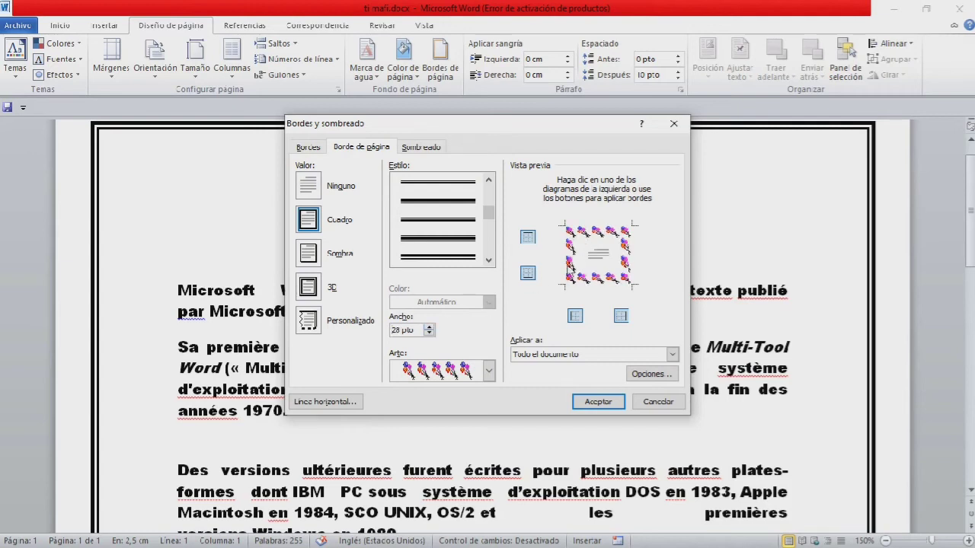
click(430, 327)
click(430, 327)
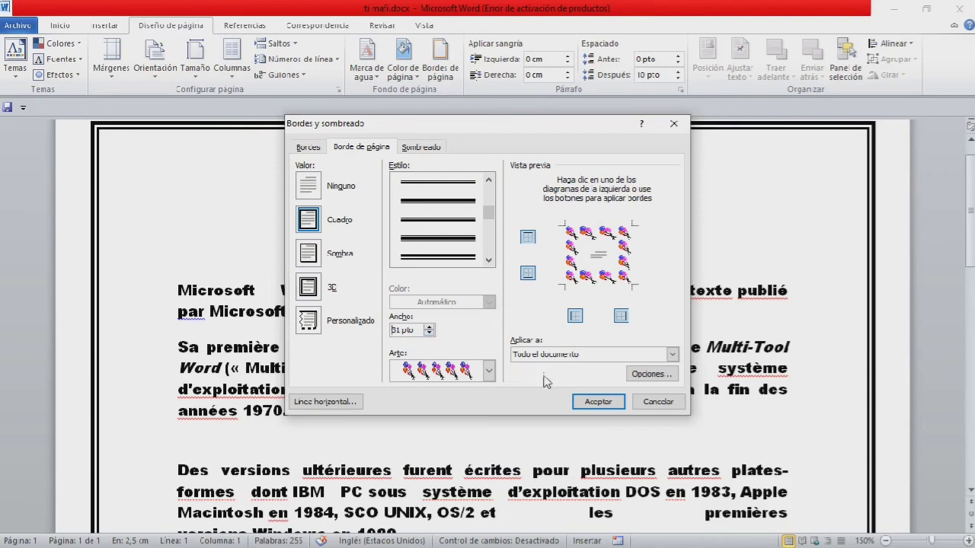
click(598, 402)
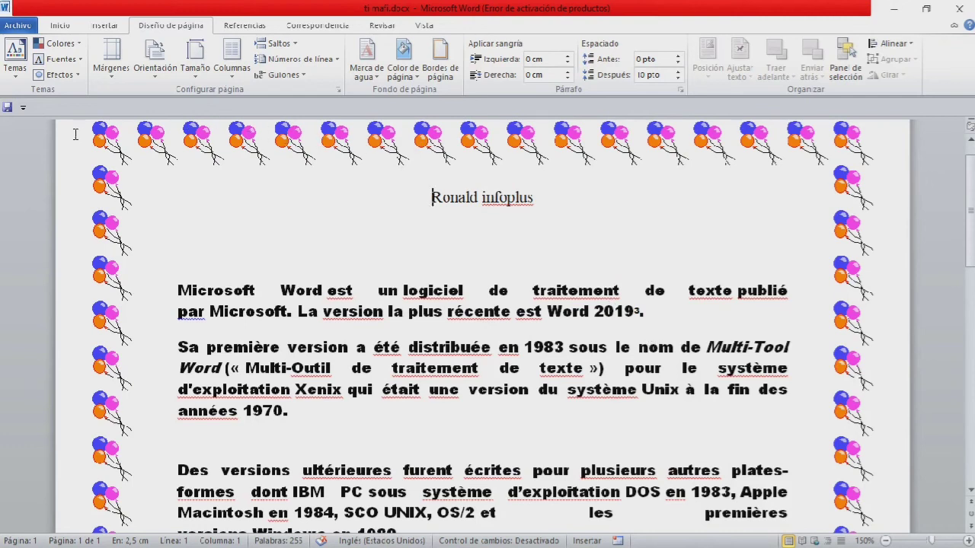
Open the print preview and examine the balloon border at enlarged zoom, from the title down to the signature
click(18, 28)
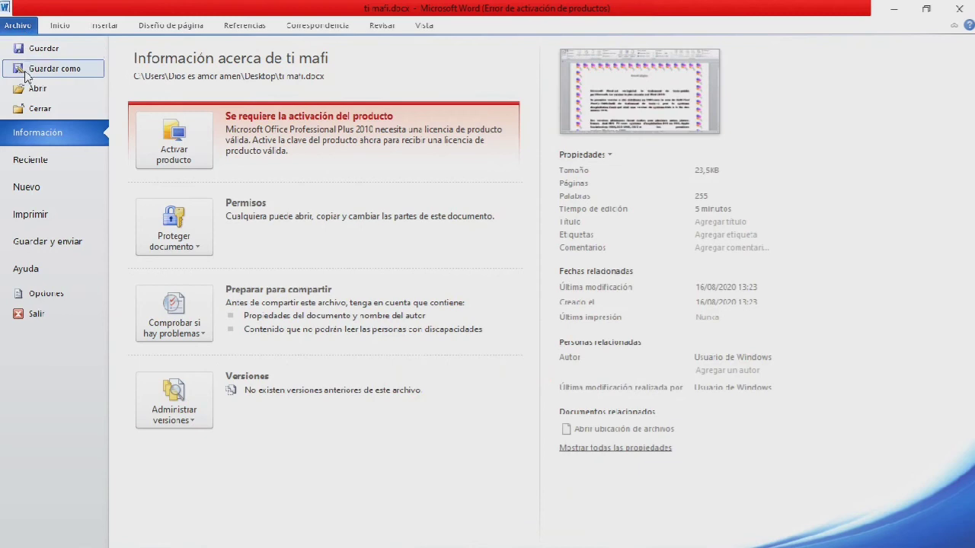
click(35, 217)
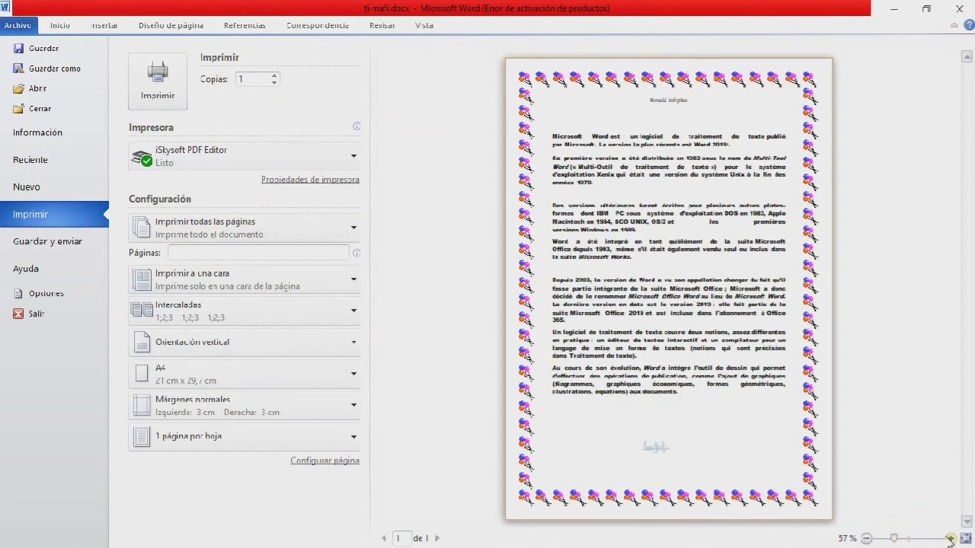
click(950, 539)
click(950, 539)
click(951, 540)
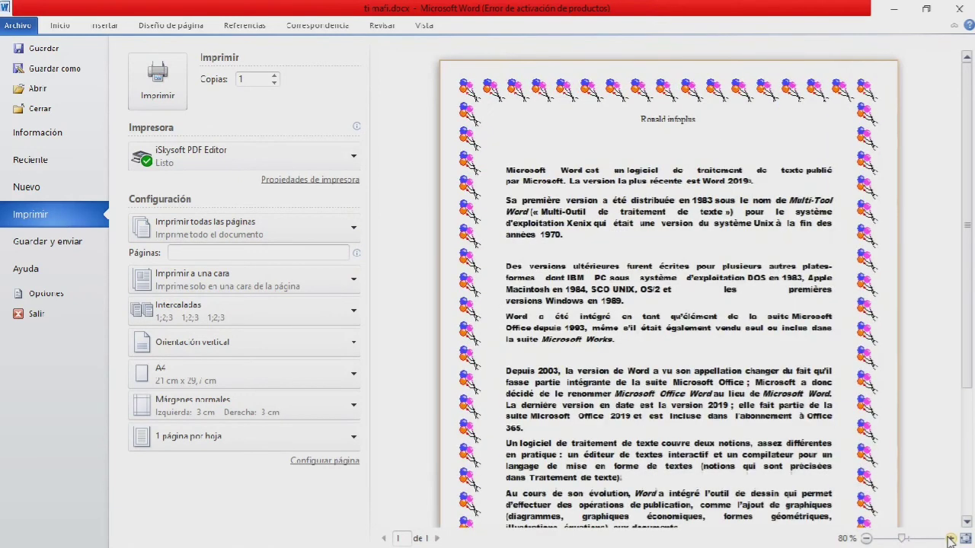
click(950, 539)
click(951, 539)
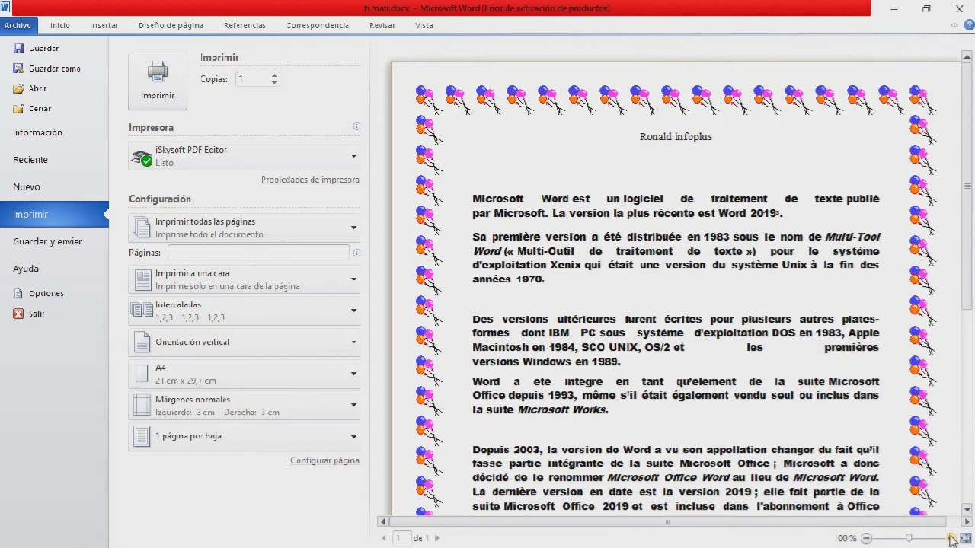
click(951, 539)
scroll(922, 481, down, 1)
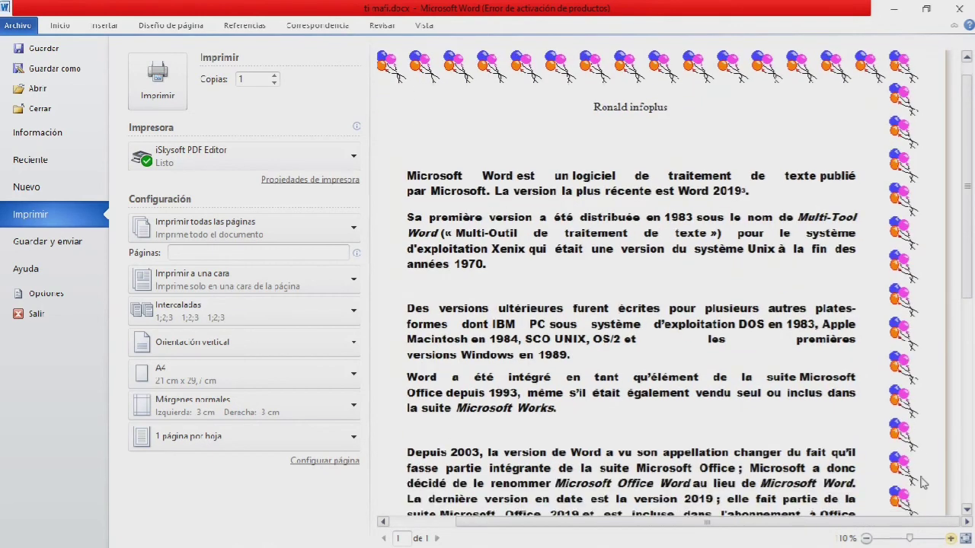
click(867, 539)
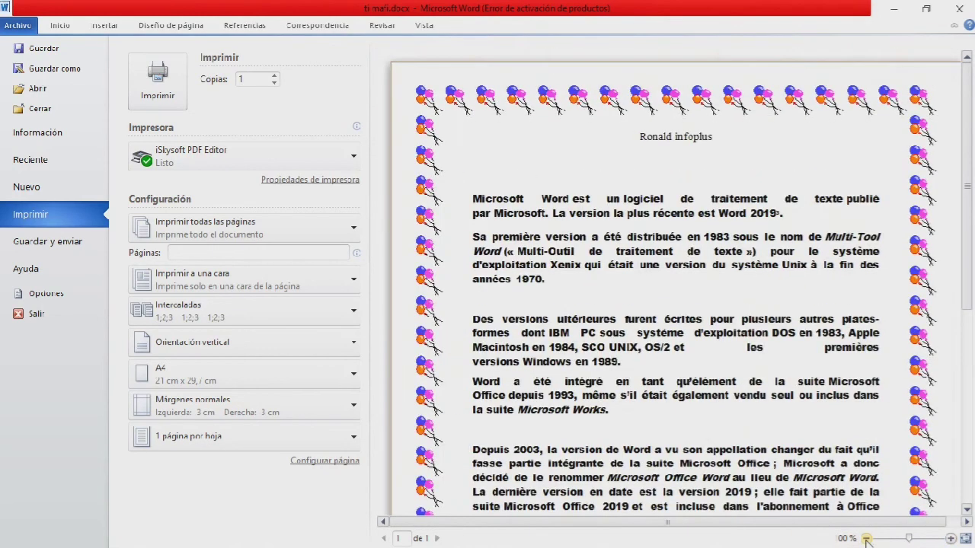
scroll(856, 478, down, 3)
scroll(856, 478, down, 6)
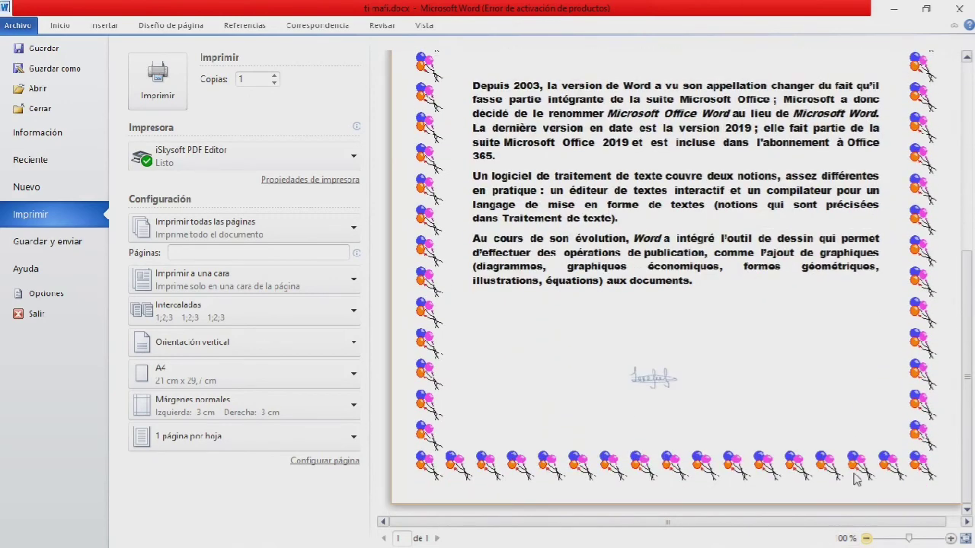
scroll(856, 478, up, 8)
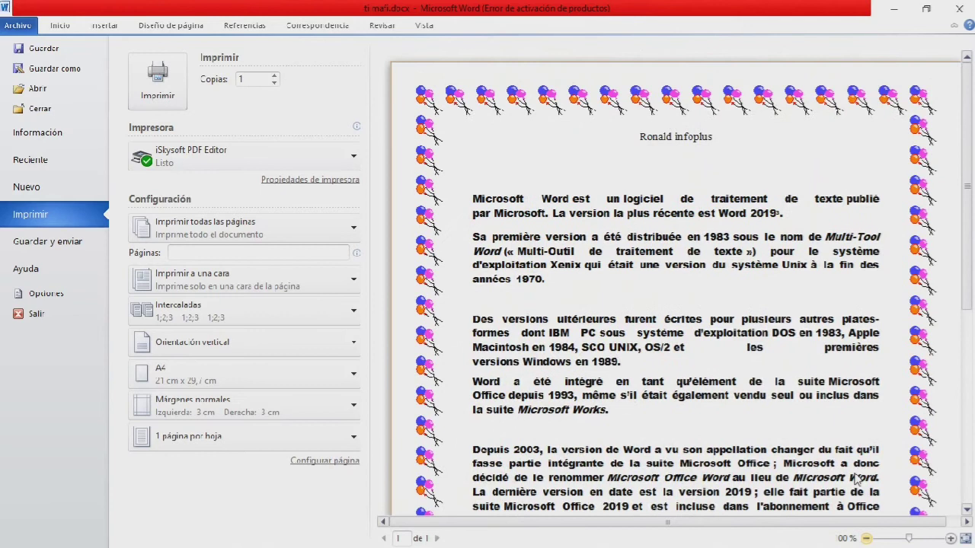
scroll(848, 462, down, 3)
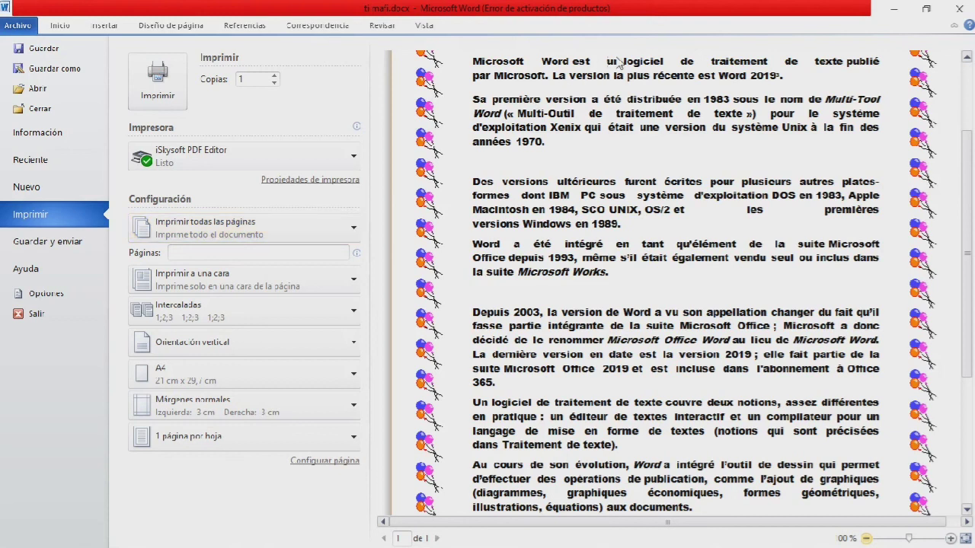
Minimize the document window, switch to aTube Catcher and stop the screen recording
click(900, 13)
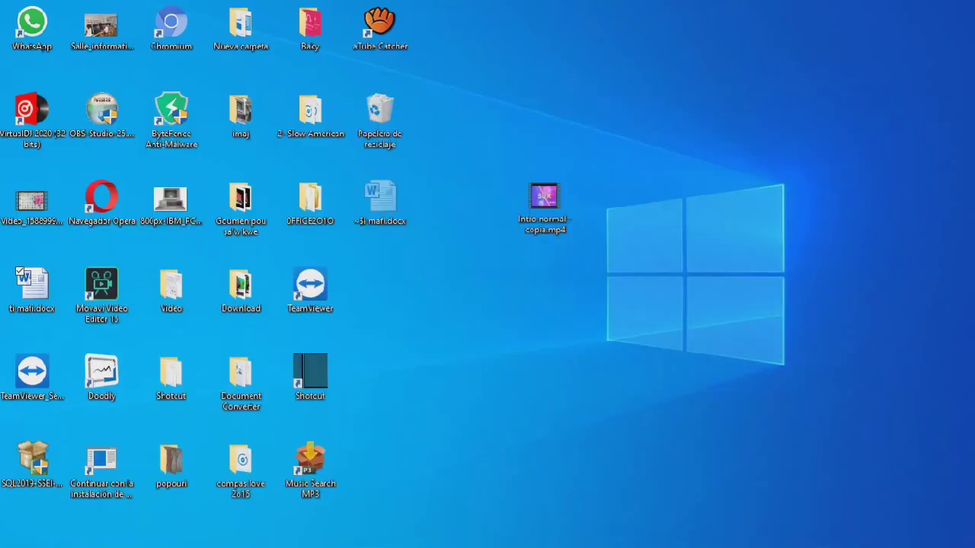
click(11, 538)
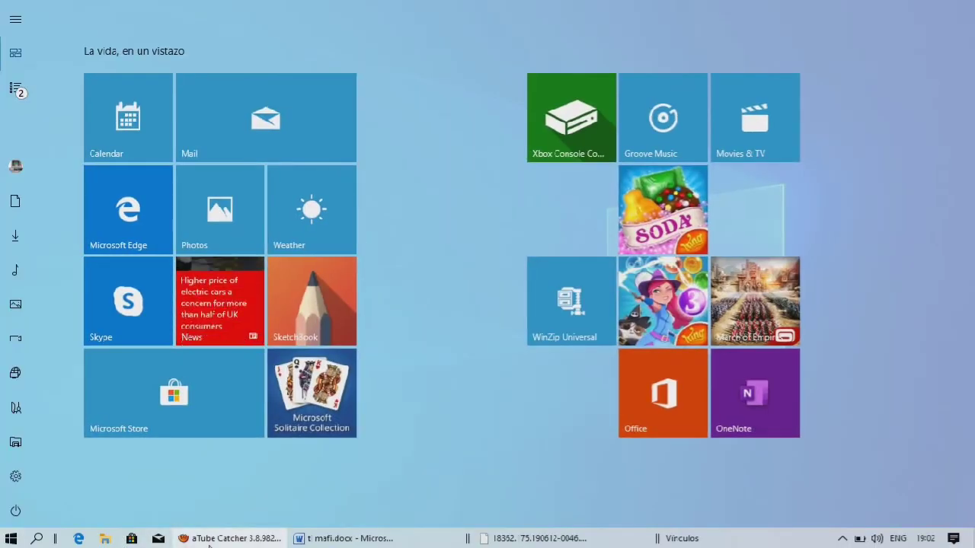
click(209, 540)
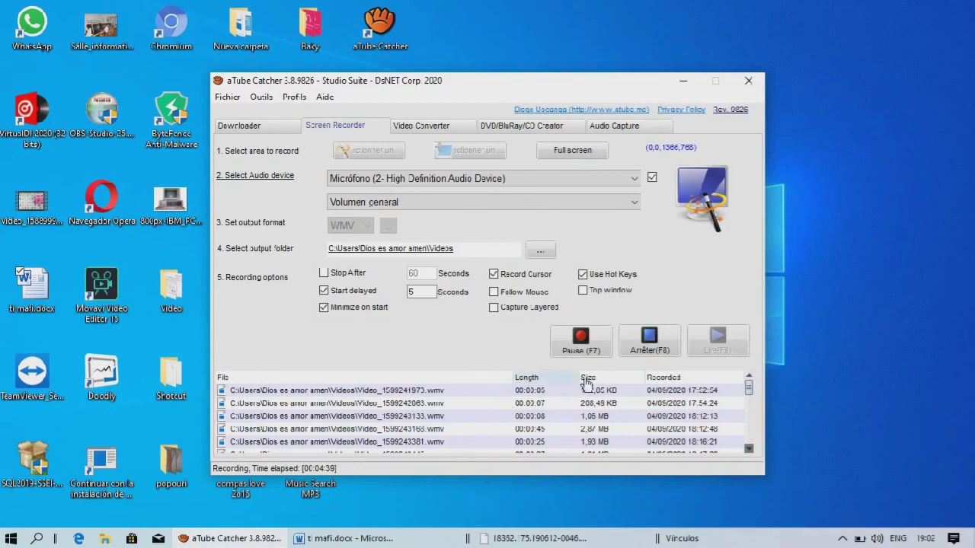
click(649, 340)
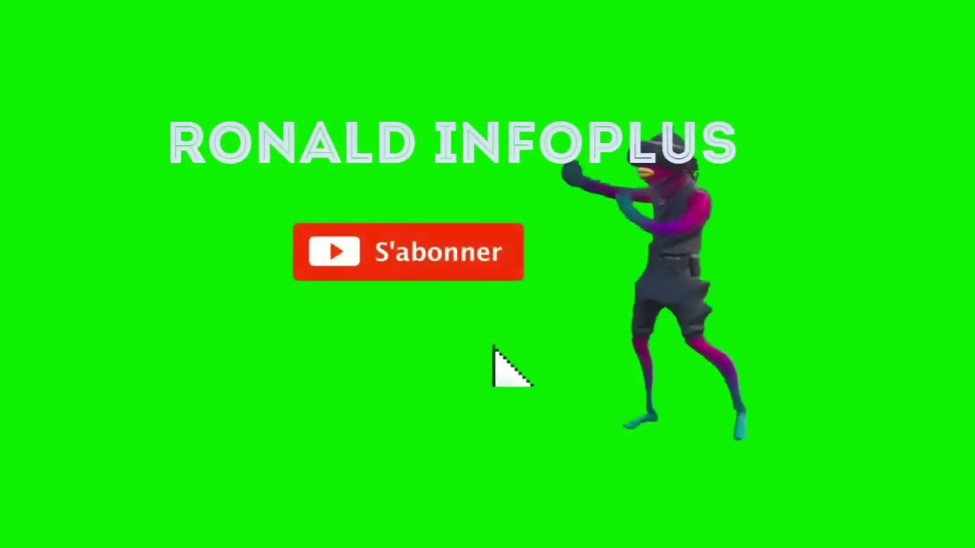